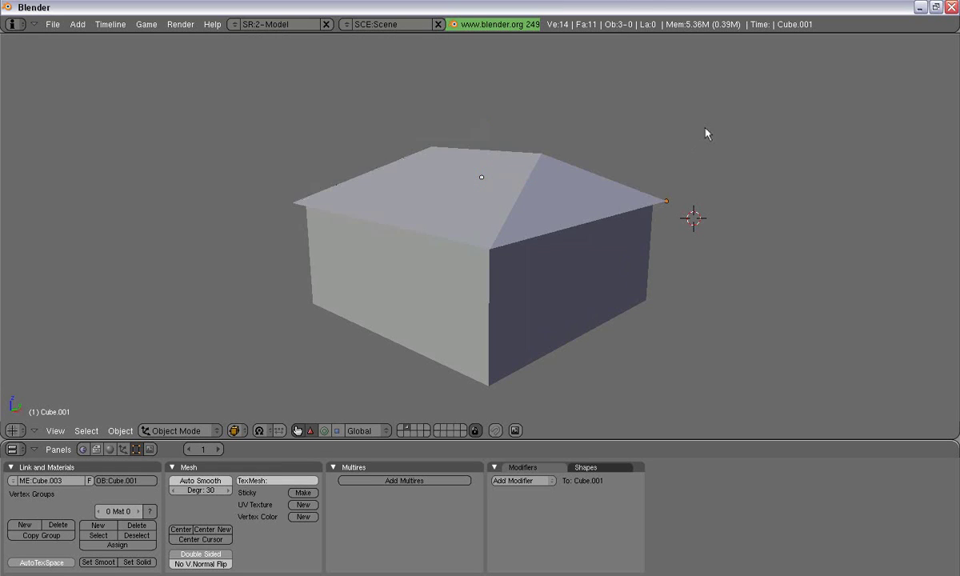
Try moving the roof straight up along Z and undo the move.
middle_click_drag(713, 255, 454, 237)
scroll(454, 237, "up", 4)
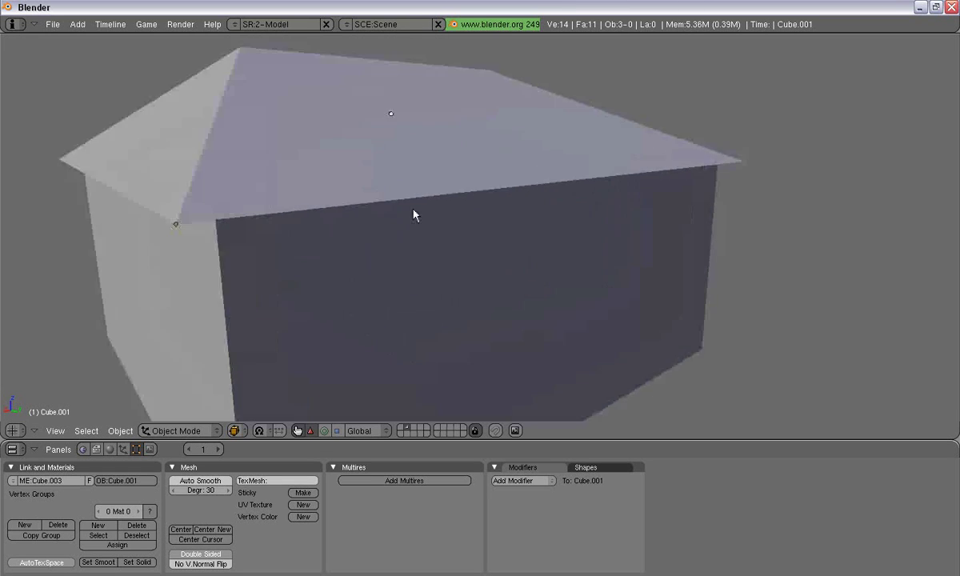
right_click(176, 225)
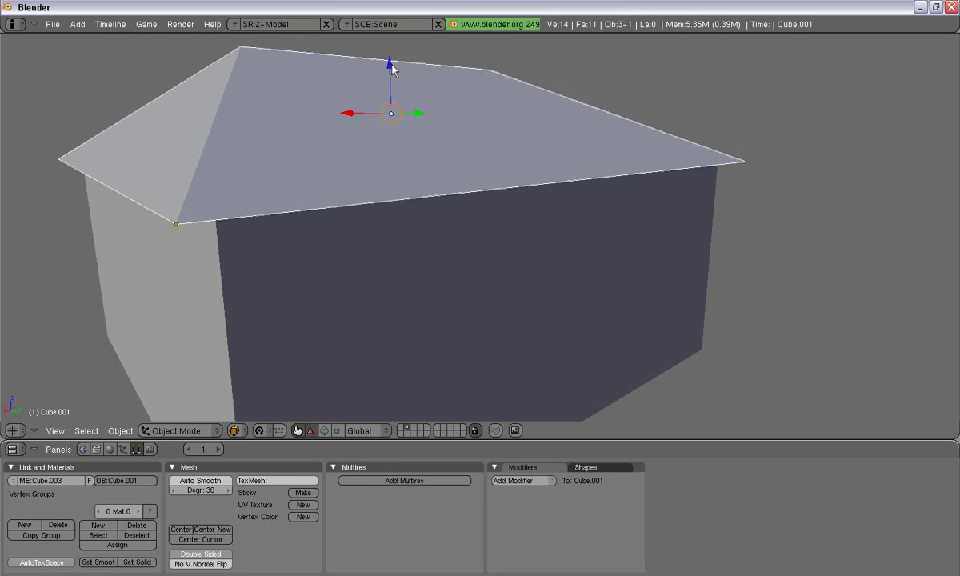
left_click_drag(390, 63, 392, 25)
key("ctrl+z")
scroll(391, 198, "up", 3)
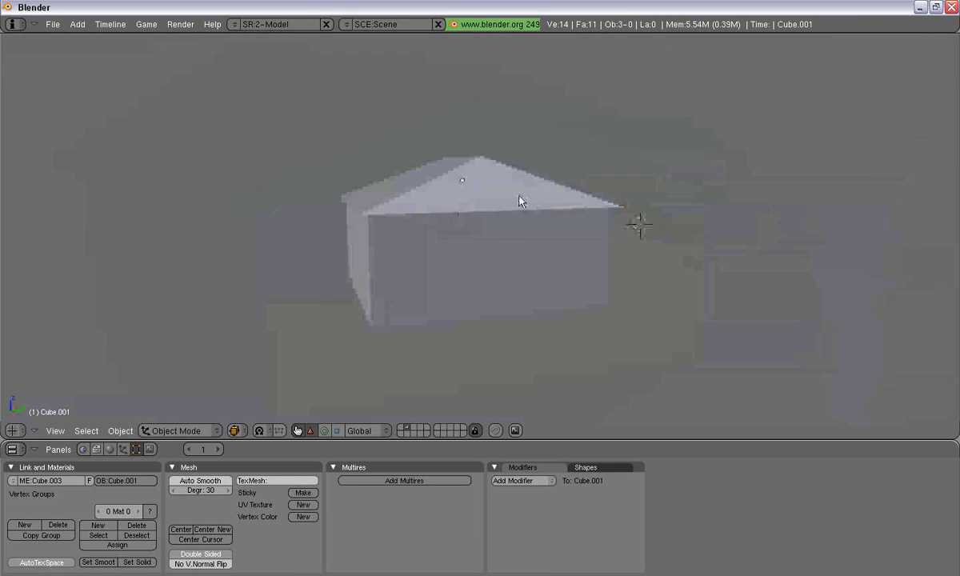
Delete the leftover object located at the roof's corner.
middle_click_drag(495, 129, 638, 212)
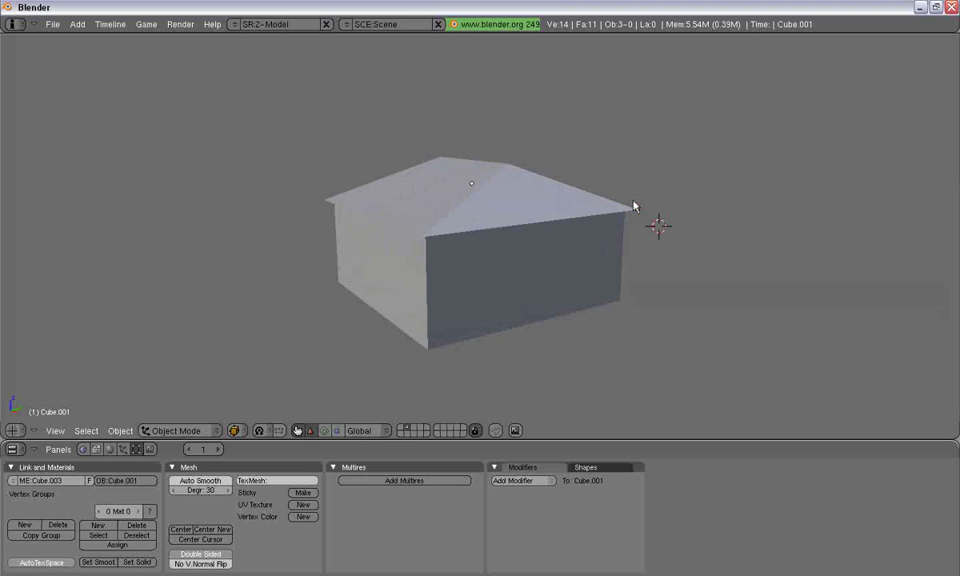
right_click(587, 204)
right_click_drag(487, 168, 512, 227)
key("x")
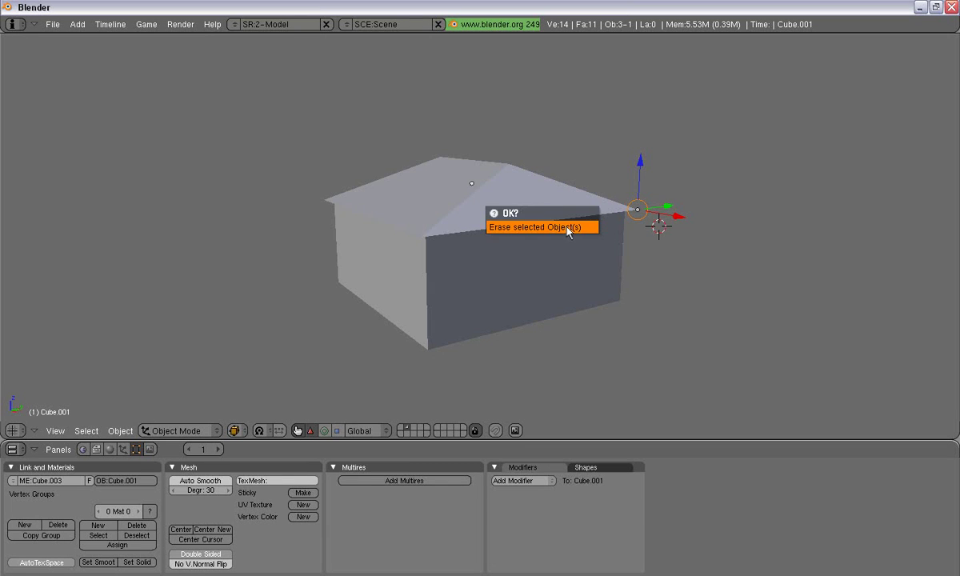
left_click(568, 227)
Show the house from the top in wireframe display.
mouse_move(568, 227)
middle_mouse_down()
mouse_move(560, 230)
mouse_move(673, 199)
mouse_move(767, 239)
mouse_move(553, 156)
mouse_move(549, 281)
middle_mouse_up()
key("KP_7")
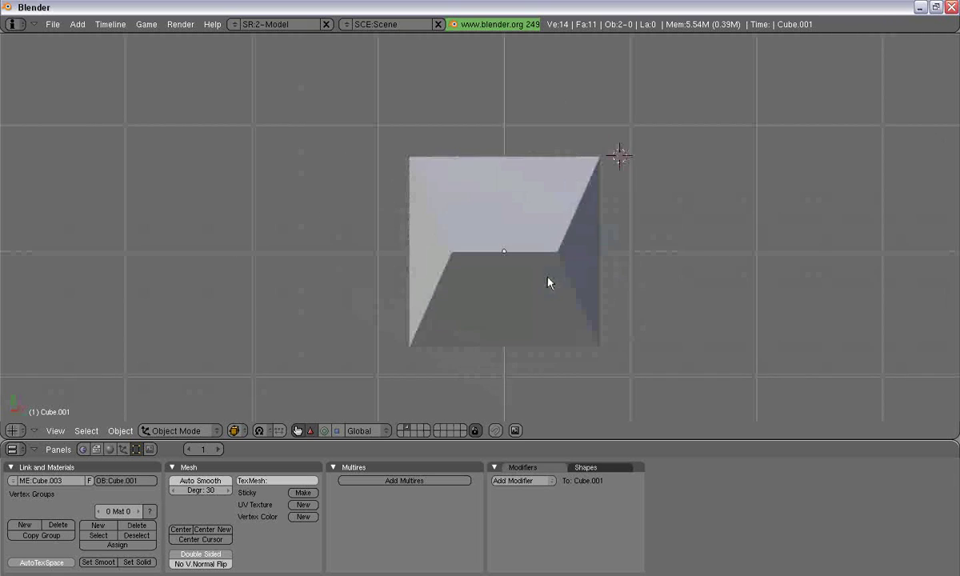
key("z")
scroll(574, 199, "up", 3)
Snap the 3D cursor to the roof's corner vertex nearest to it, and return to Object Mode.
right_click(686, 122)
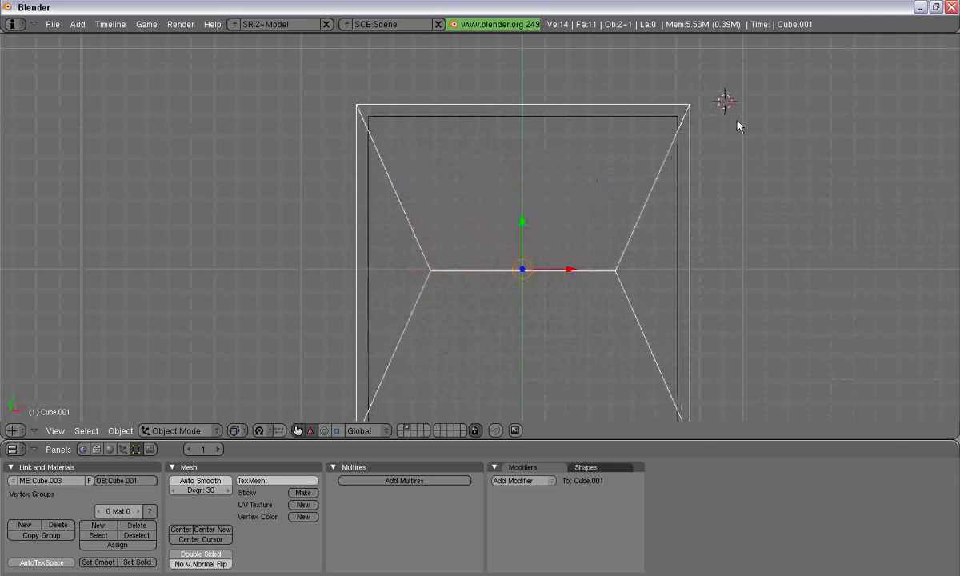
middle_click_drag(738, 123, 611, 135, "shift")
key("Tab")
key("a")
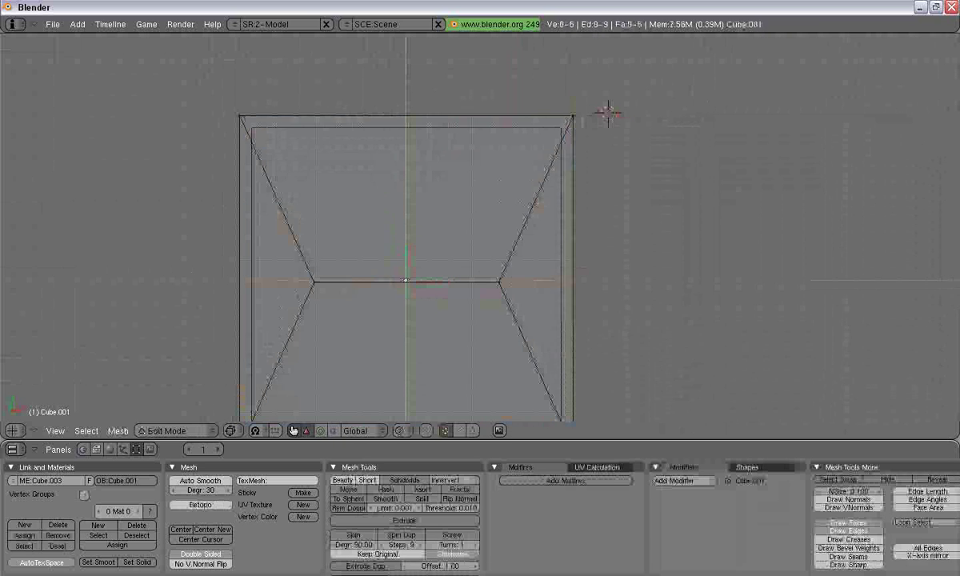
right_click(608, 114)
key("shift+s")
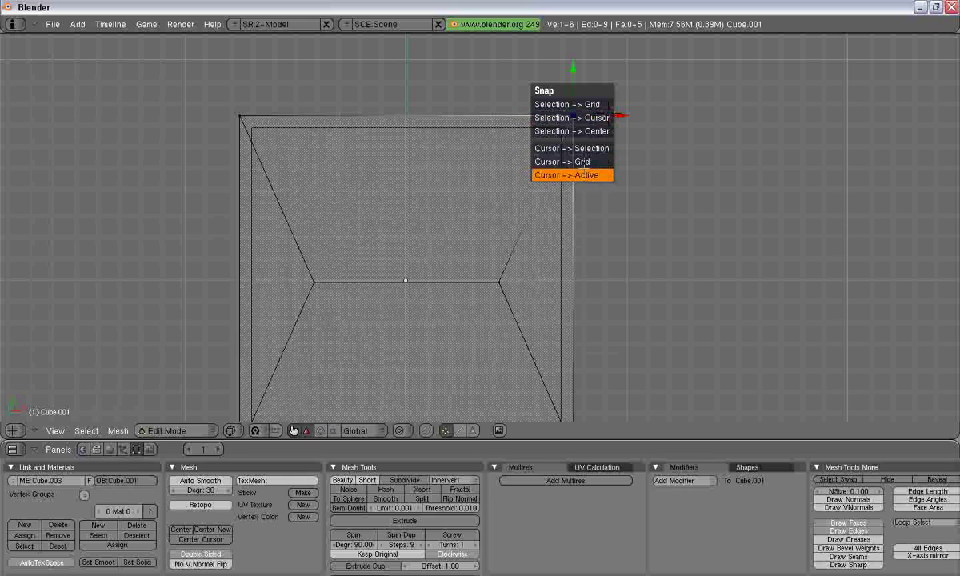
left_click(595, 149)
key("Tab")
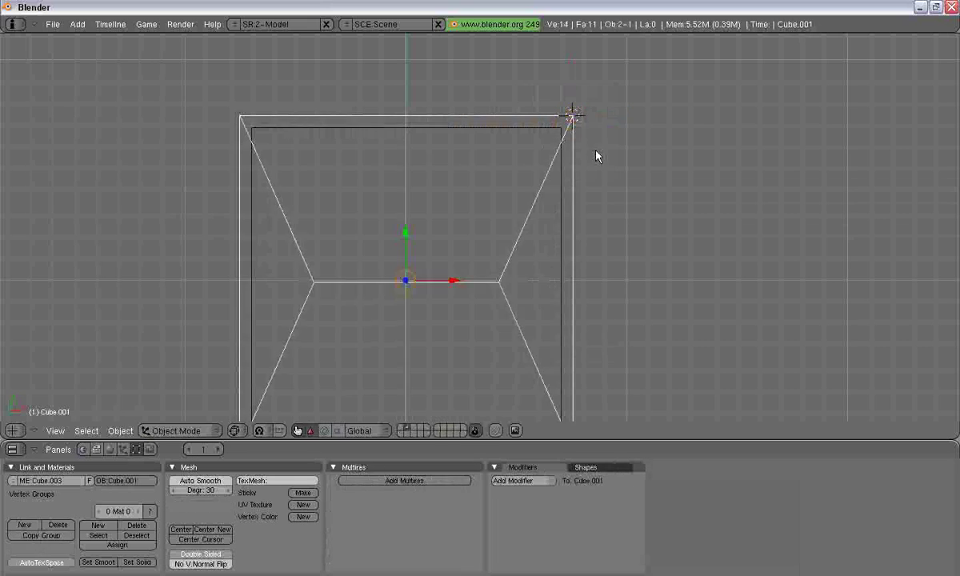
Add a Bezier curve at the roof corner, working from the side view.
key("KP_3")
scroll(596, 152, "up", 4)
middle_click_drag(696, 187, 574, 177, "shift")
key("space")
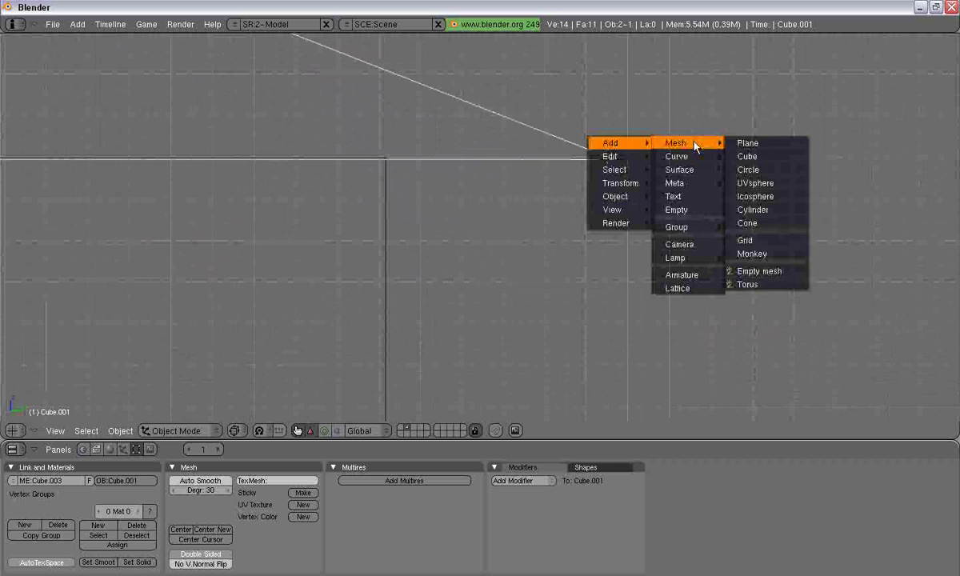
mouse_move(696, 161)
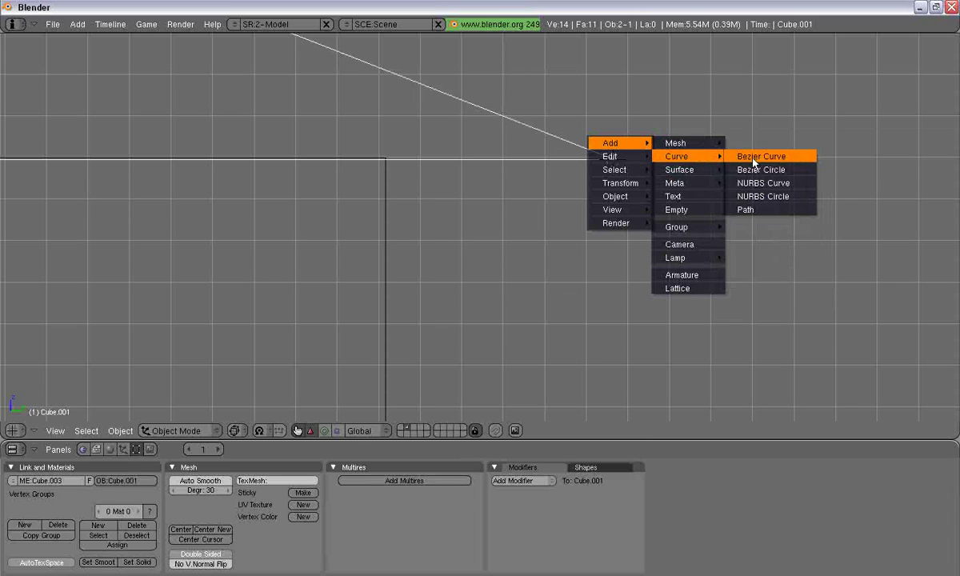
left_click(730, 157)
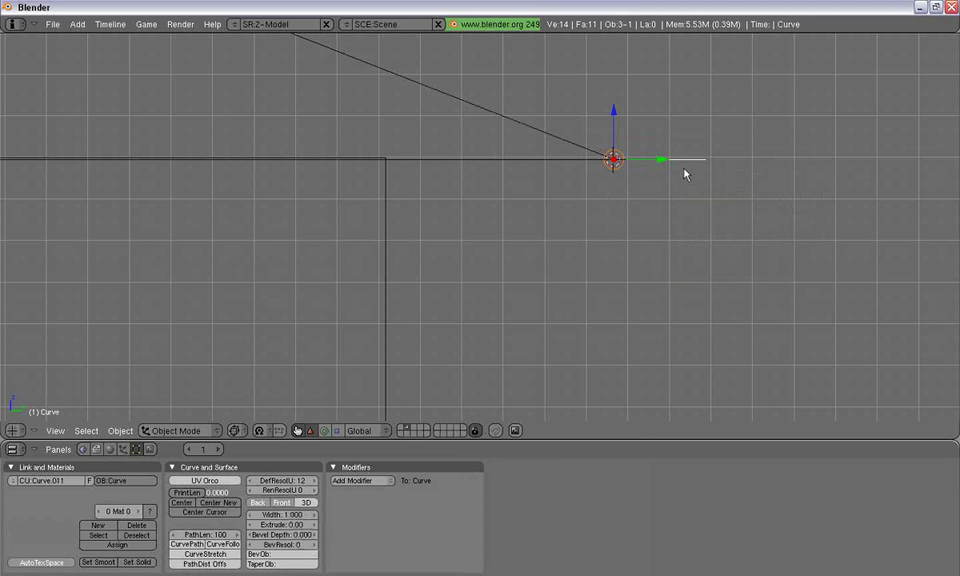
Rotate the new curve 90 degrees about the global Z axis and 90 degrees about the global Y axis.
type("rz90")
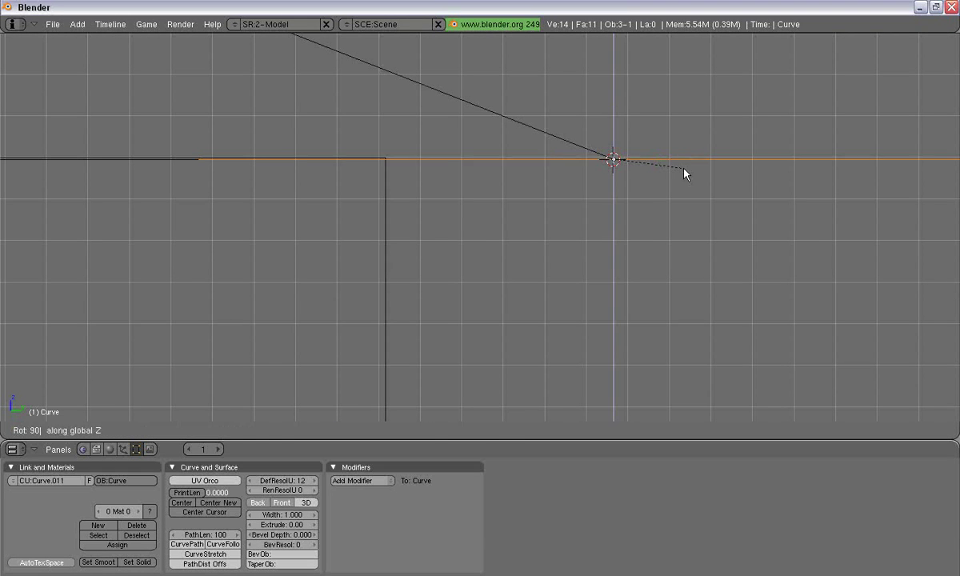
key("Return")
type("ry90")
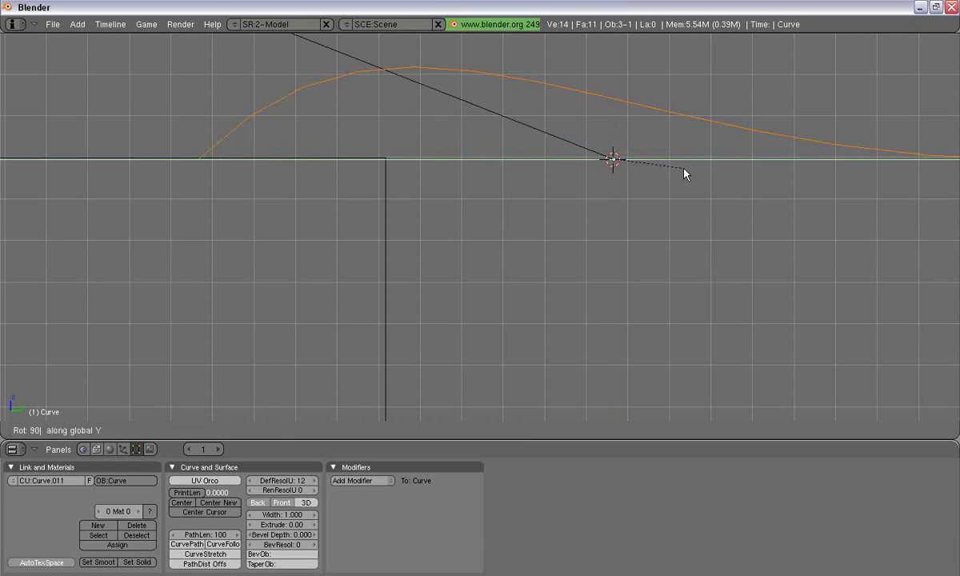
key("Return")
In Edit Mode, move the curve's outer end point down below the eave, close to the wall.
middle_click_drag(683, 174, 674, 203, "ctrl")
key("Tab")
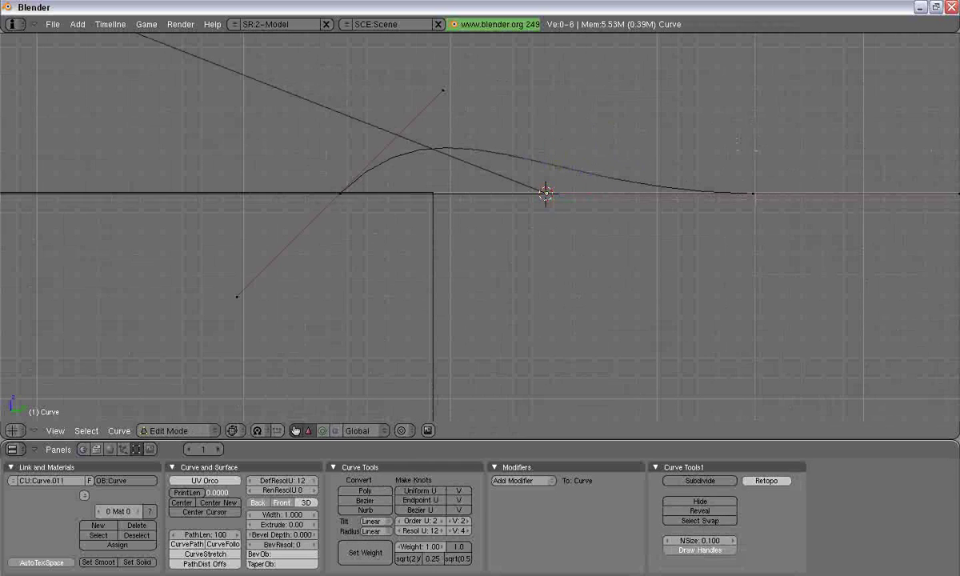
middle_click_drag(587, 209, 558, 228, "ctrl")
right_click(667, 206)
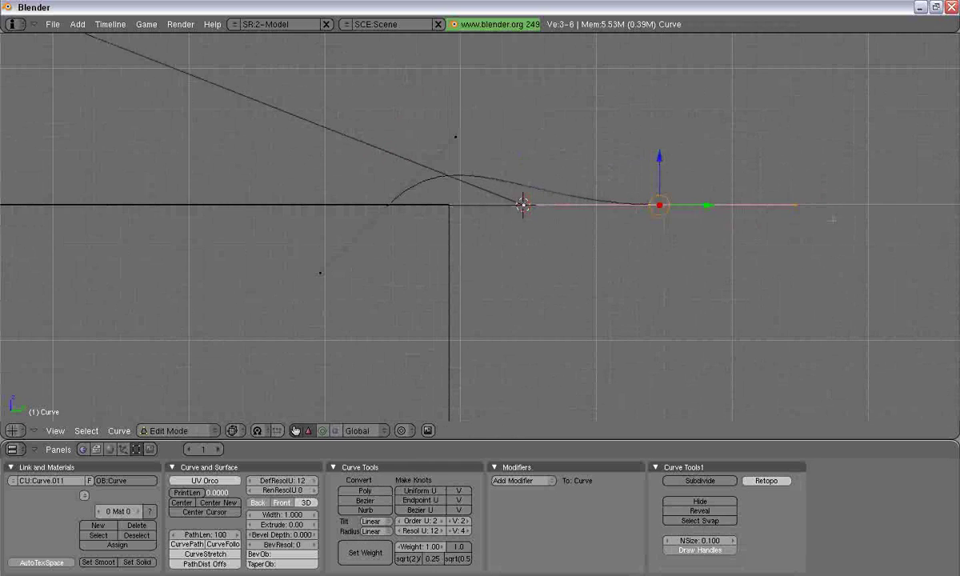
key("g")
left_click(647, 357)
Move the curve's other end point out next to the tip of the roof's eave.
left_click(376, 189)
right_click(408, 154)
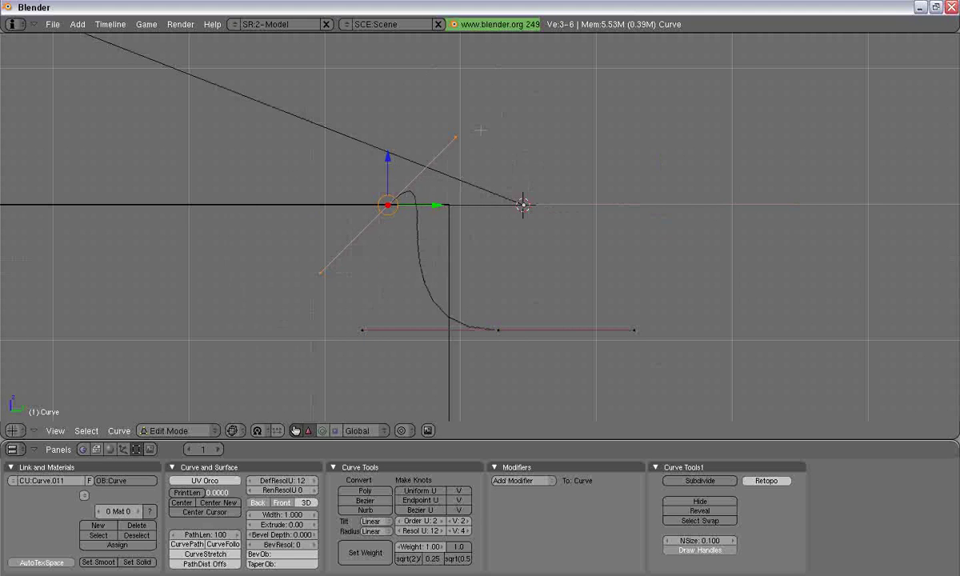
key("g")
left_click(650, 159)
Snap the curve's upper end point to the 3D cursor at the eave's tip.
middle_click_drag(651, 161, 628, 124, "ctrl")
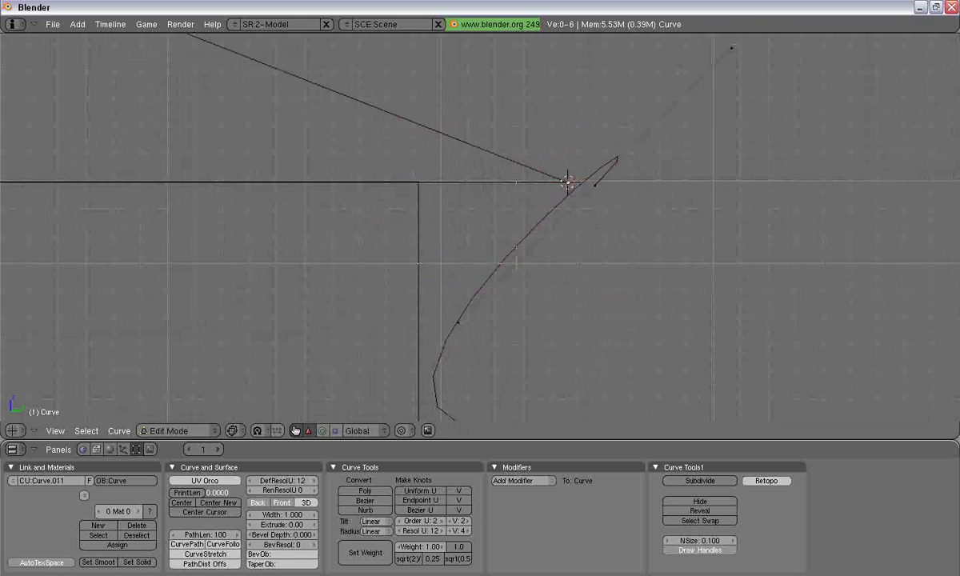
scroll(480, 224, "down", 3)
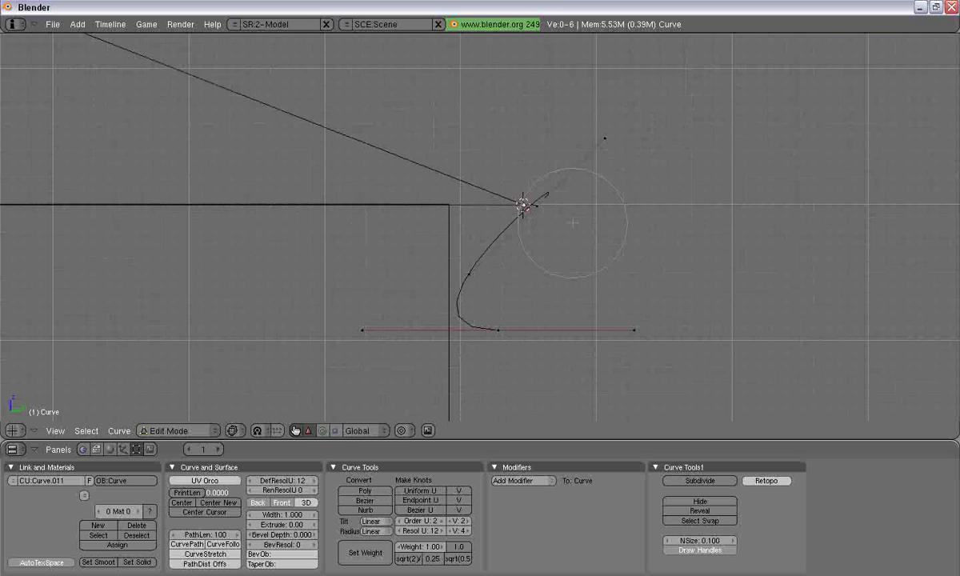
right_click(547, 203)
scroll(545, 200, "up", 4)
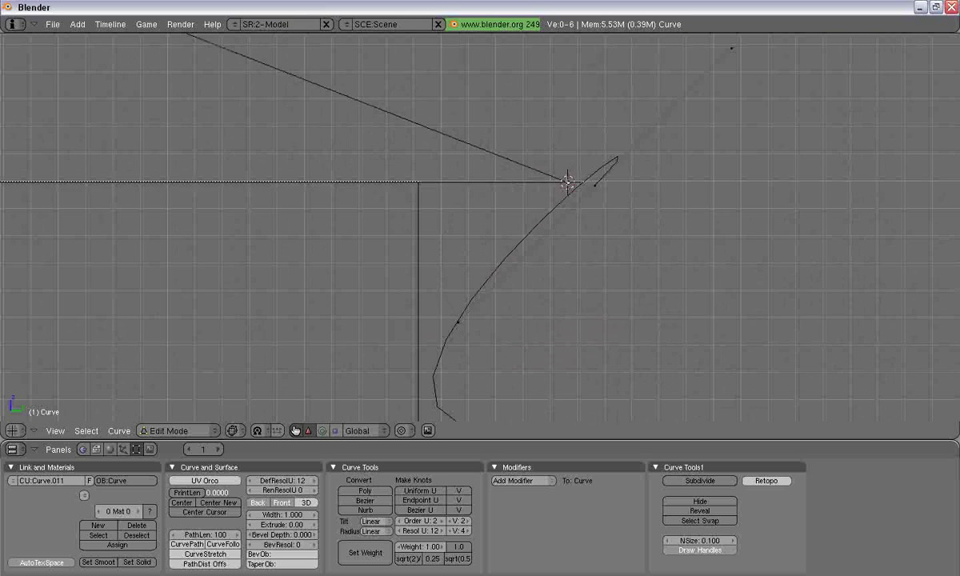
right_click(596, 186)
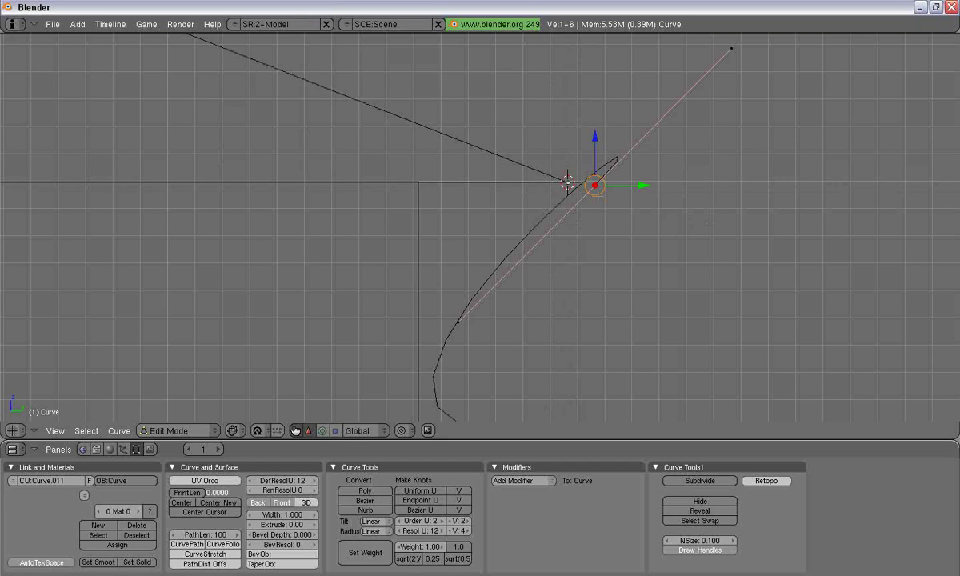
key("shift+s")
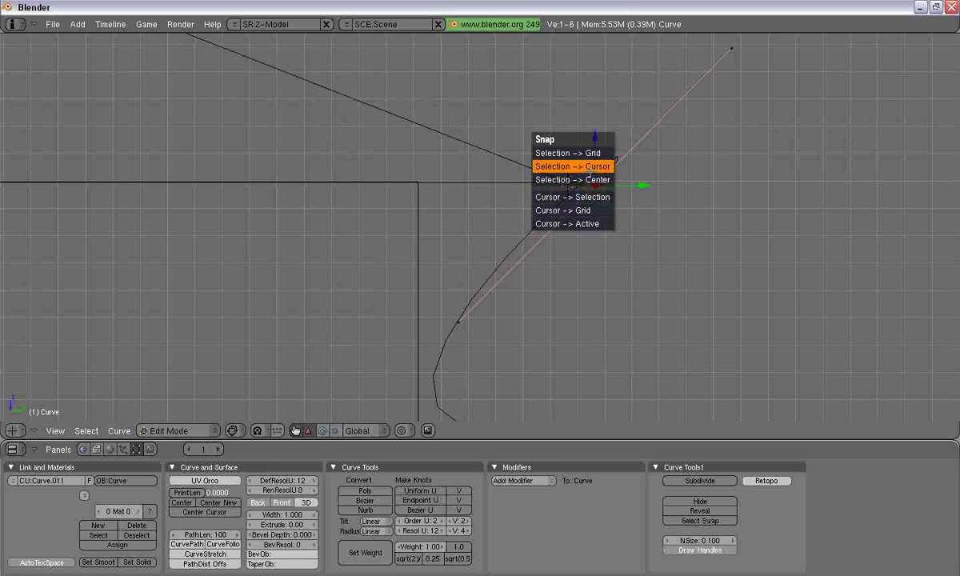
left_click(589, 165)
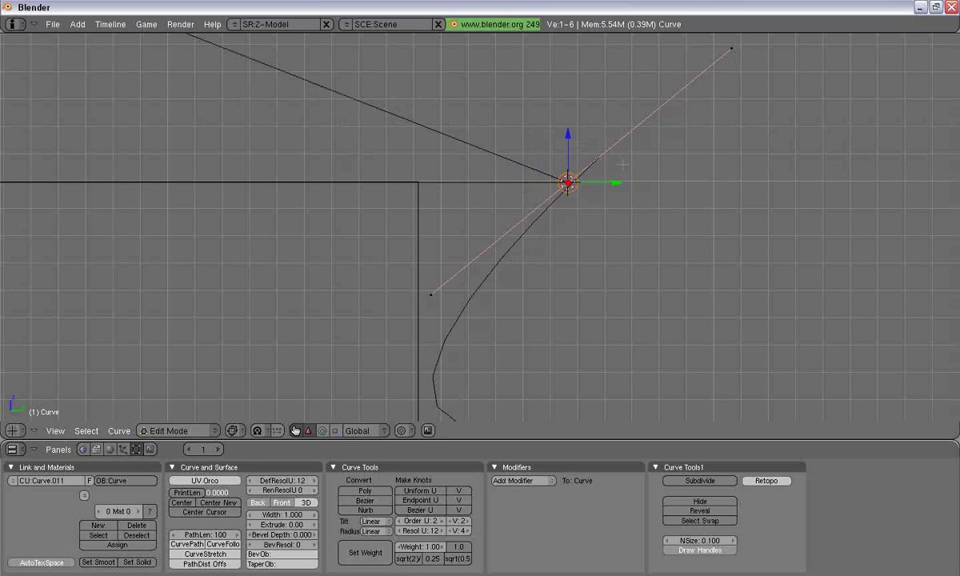
Pull both handles of the curve's upper end point in close and angle them steeply along the bracket's slope.
right_click(730, 48)
key("g")
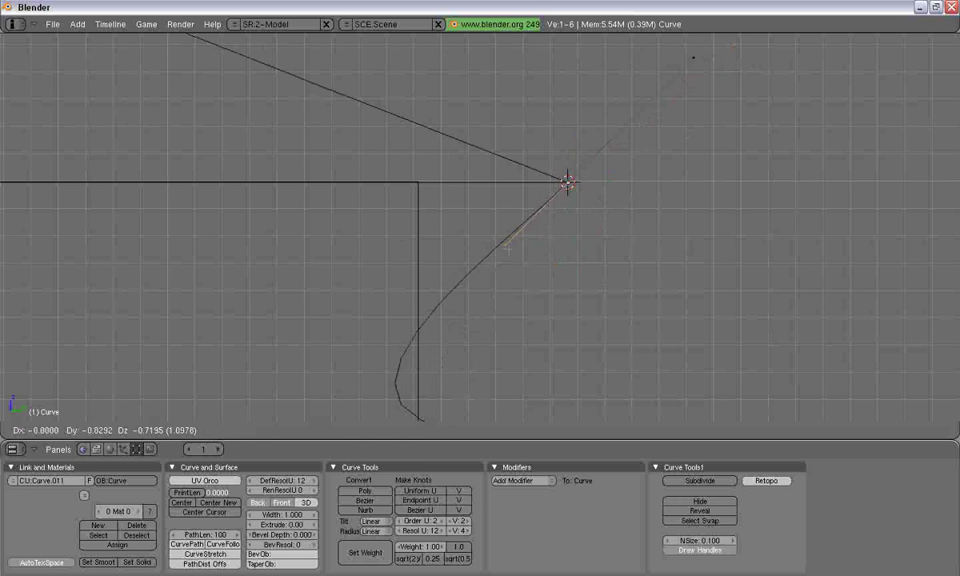
left_click(516, 252)
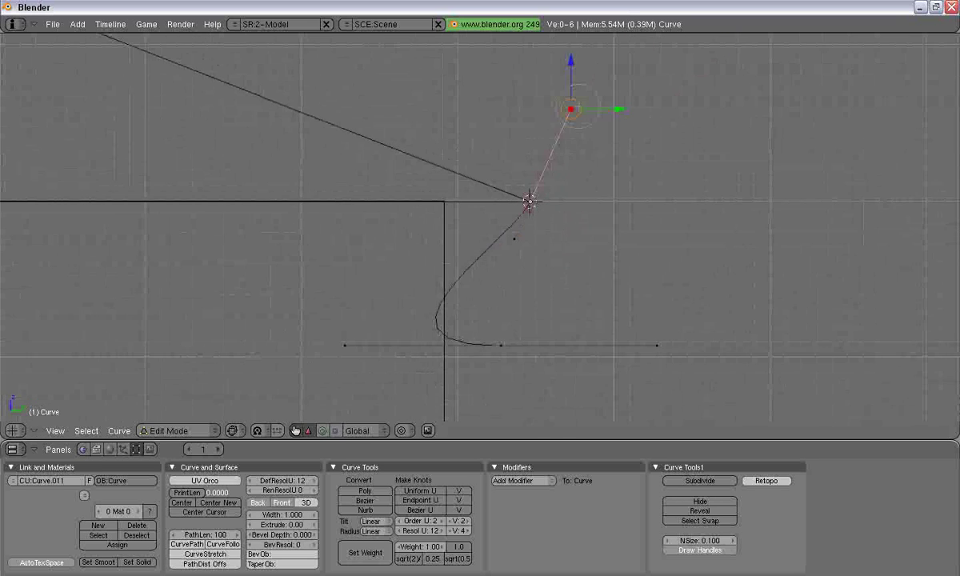
key("g")
left_click(544, 193)
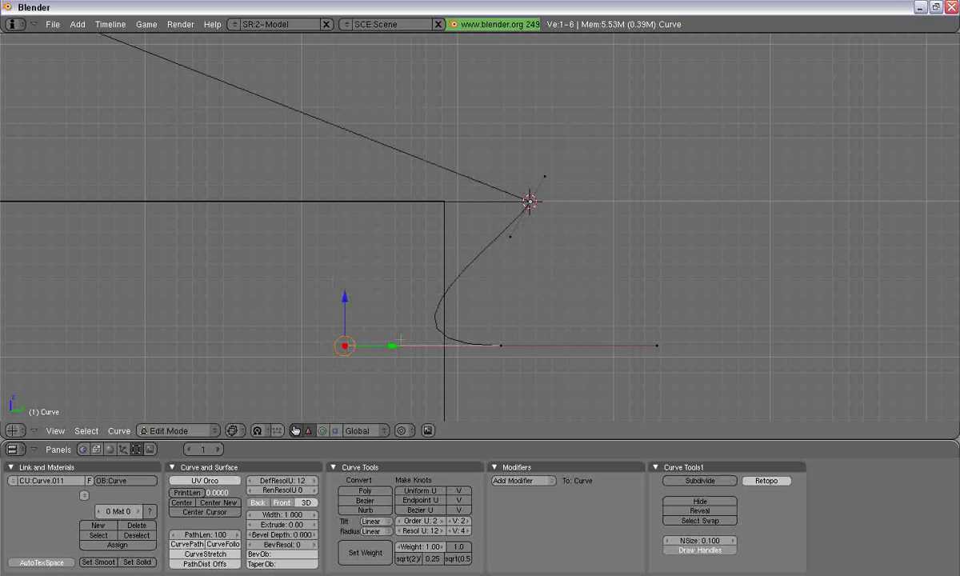
Turn the lower end point's handles nearly vertical and move that point up beside the wall.
key("g")
left_click(521, 351)
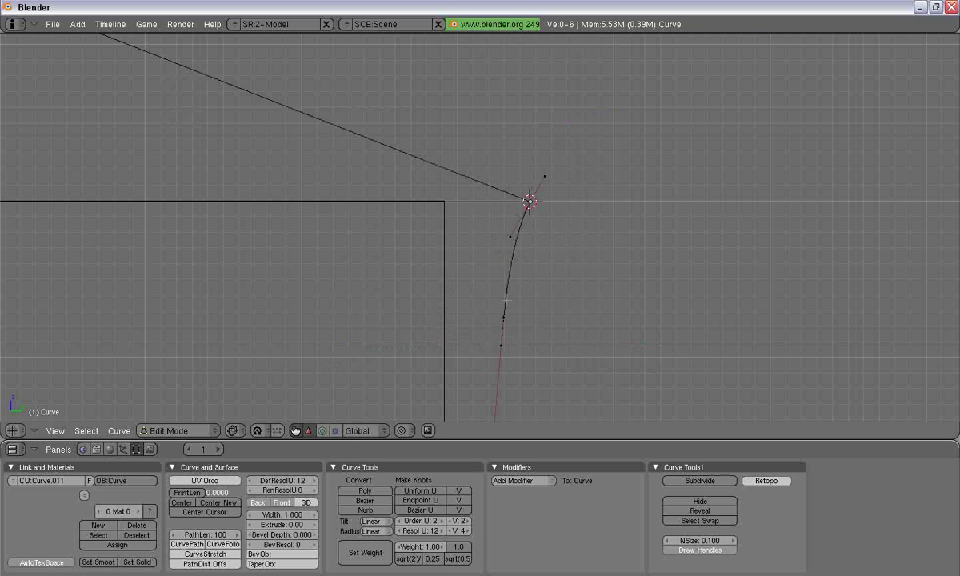
scroll(506, 301, "down", 4)
right_click(489, 296)
key("g")
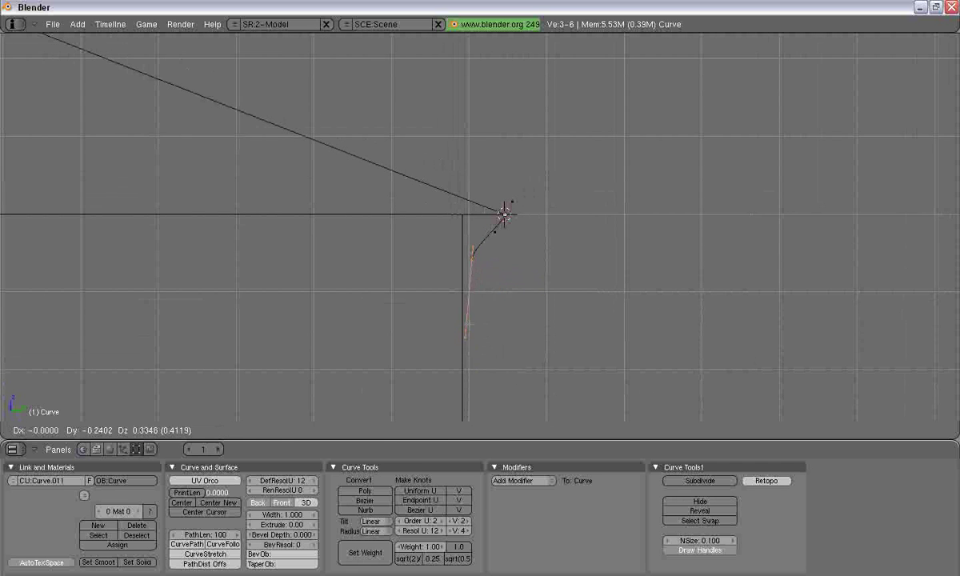
left_click(475, 337)
Shorten the lower handle of the curve's lower end point and align it vertically with the wall.
scroll(475, 337, "up", 3)
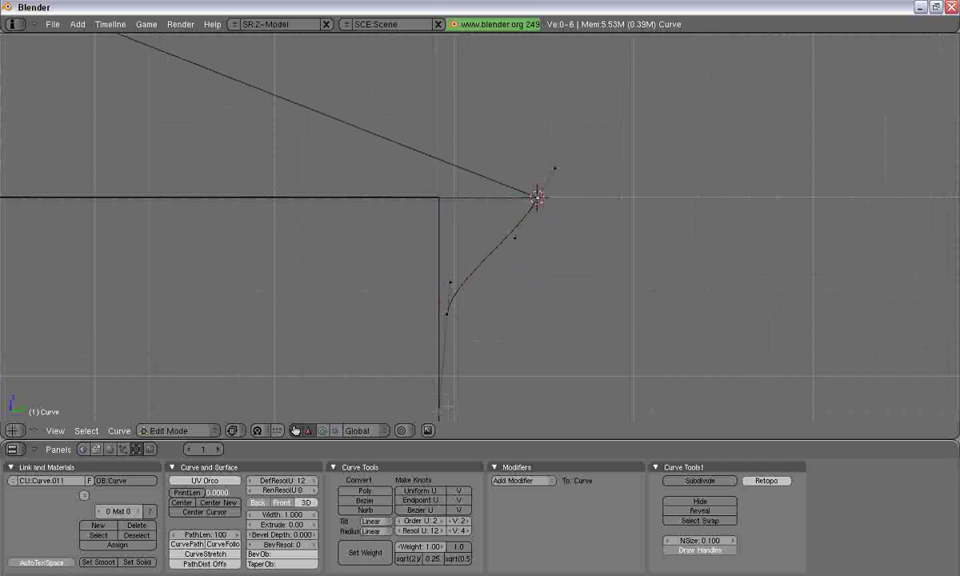
scroll(480, 228, "down", 1)
key("g")
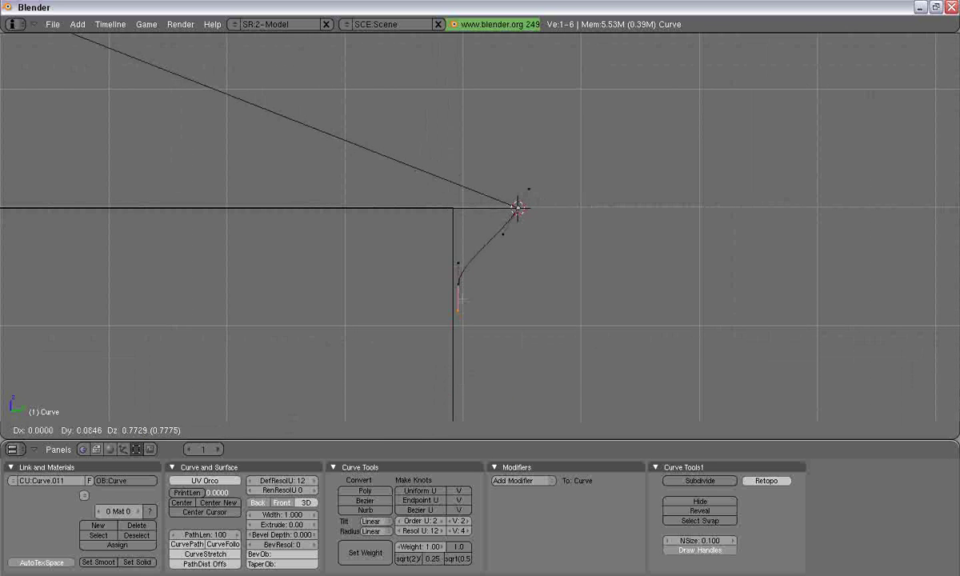
left_click(461, 298)
Move the curve's lower end point, with its handles, exactly onto the outer wall line.
scroll(448, 322, "up", 3)
middle_click_drag(437, 399, 513, 341, "shift")
key("g")
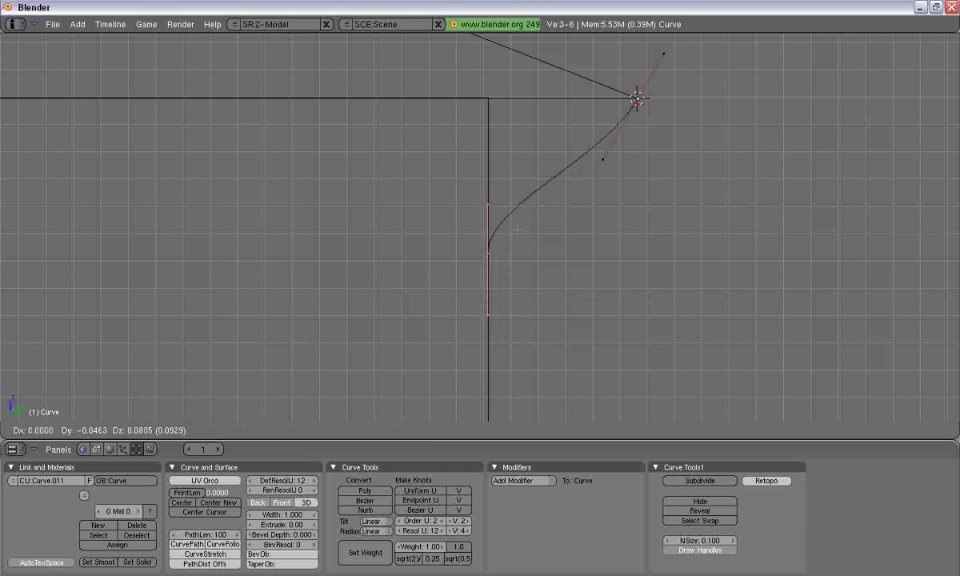
left_click(518, 230)
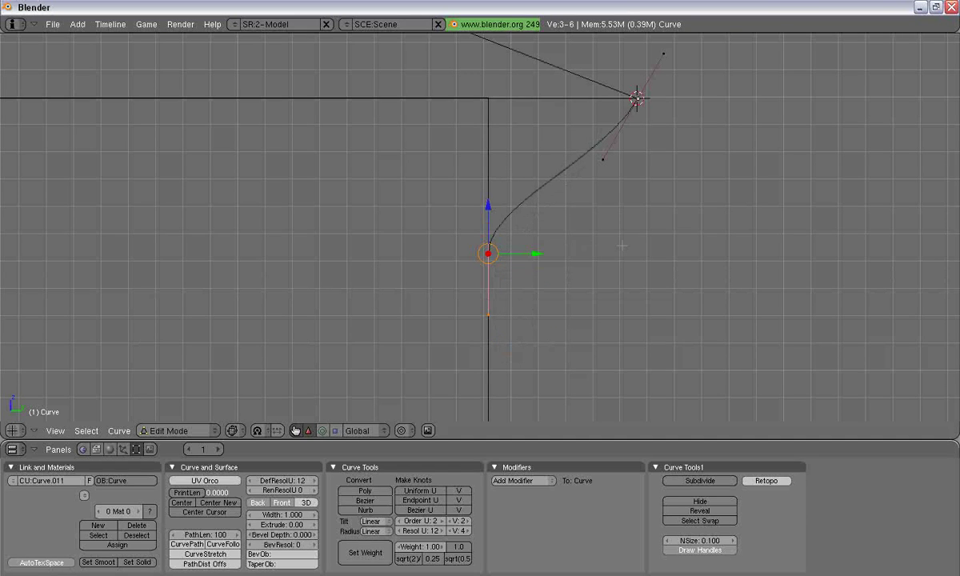
Try scaling the lower end point's handles to 0 along Z and undo it.
type("sz0")
key("Return")
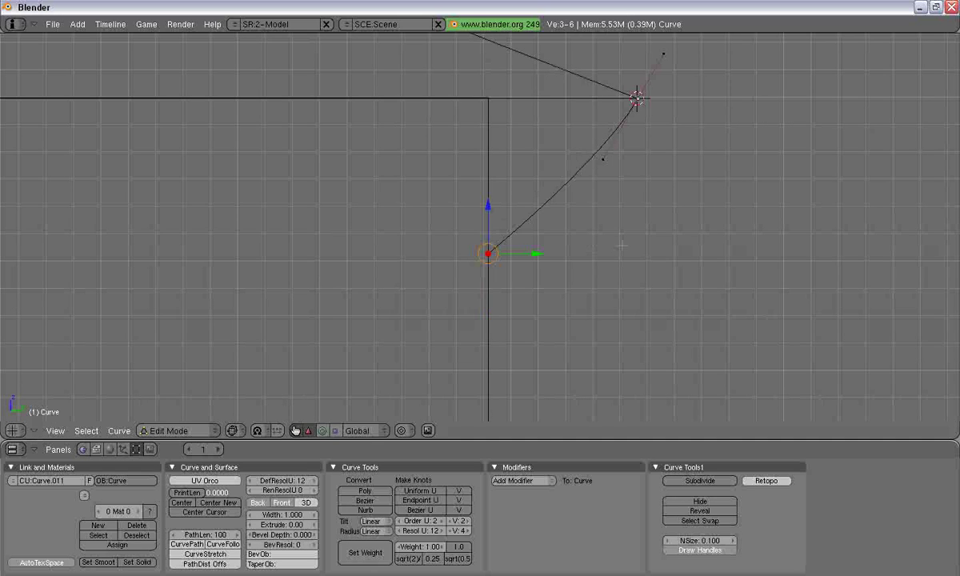
key("ctrl+z")
Subdivide the curve segment between the eave corner point and the wall point.
key("s")
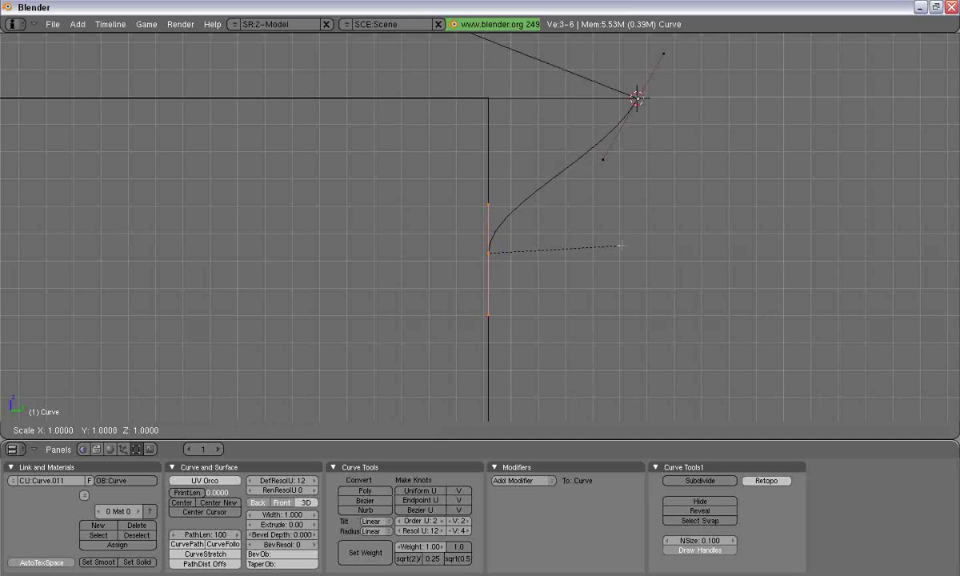
key("Escape")
key("a")
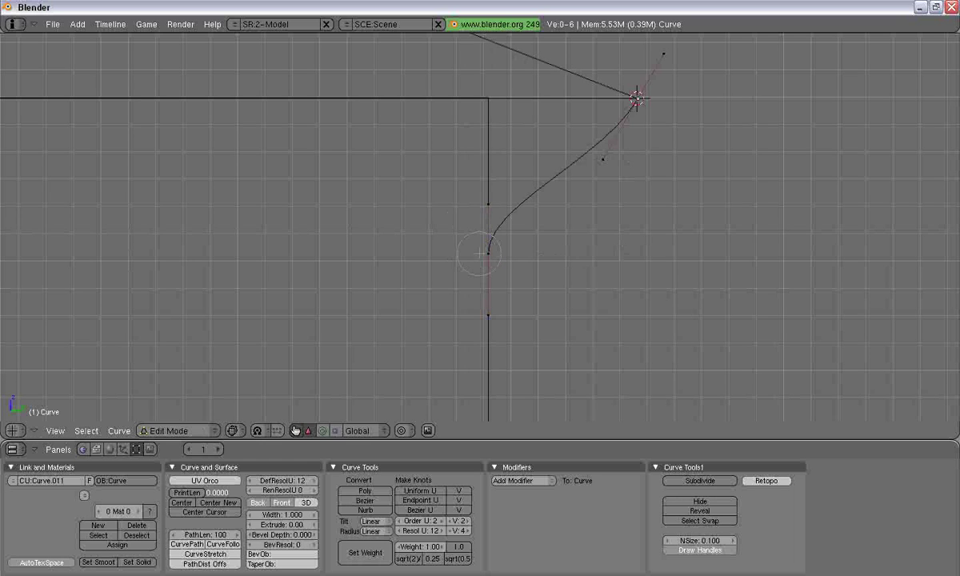
left_click(641, 102)
right_click(650, 157)
key("w")
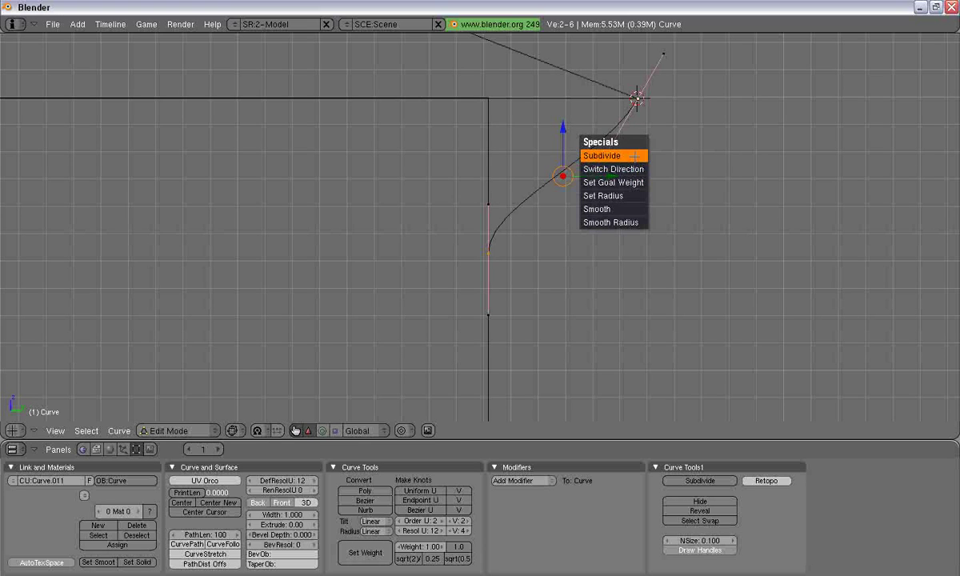
left_click(606, 156)
Move the curve's new middle point about 0.04 toward the wall and 0.09 up to bulge the profile.
key("a")
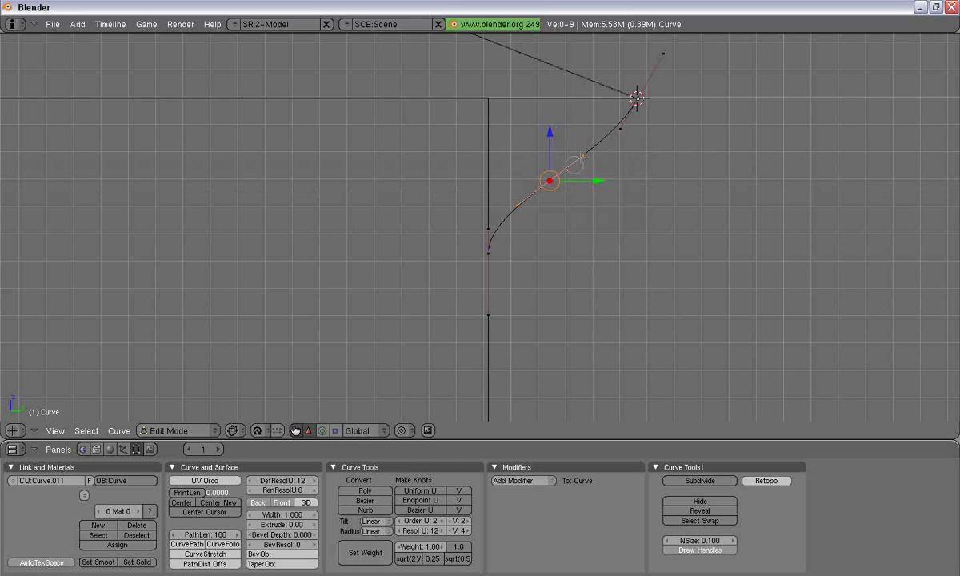
key("g")
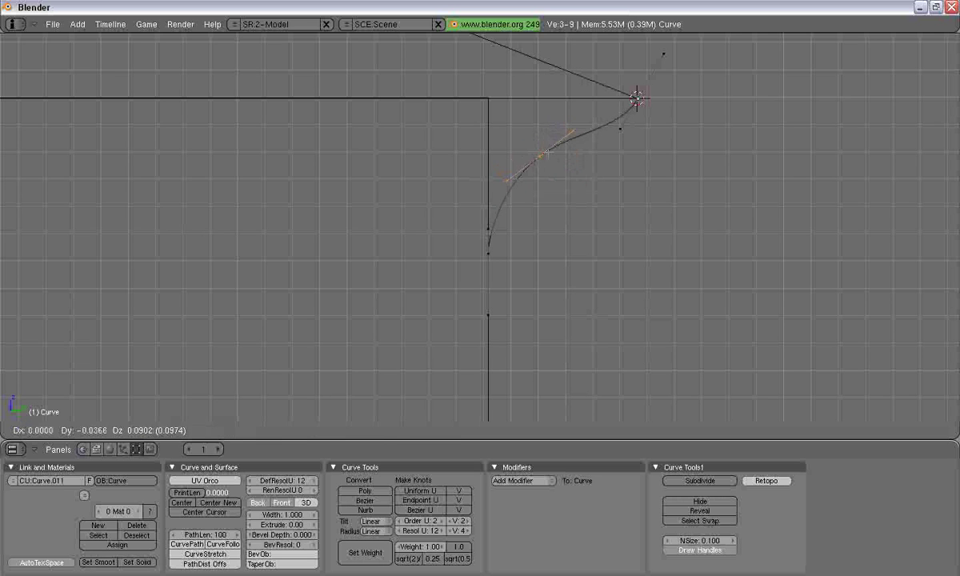
left_click(546, 152)
Subdivide the segment between the middle point and the eave corner, and move the new point slightly down.
key("a")
right_click(641, 98, "shift")
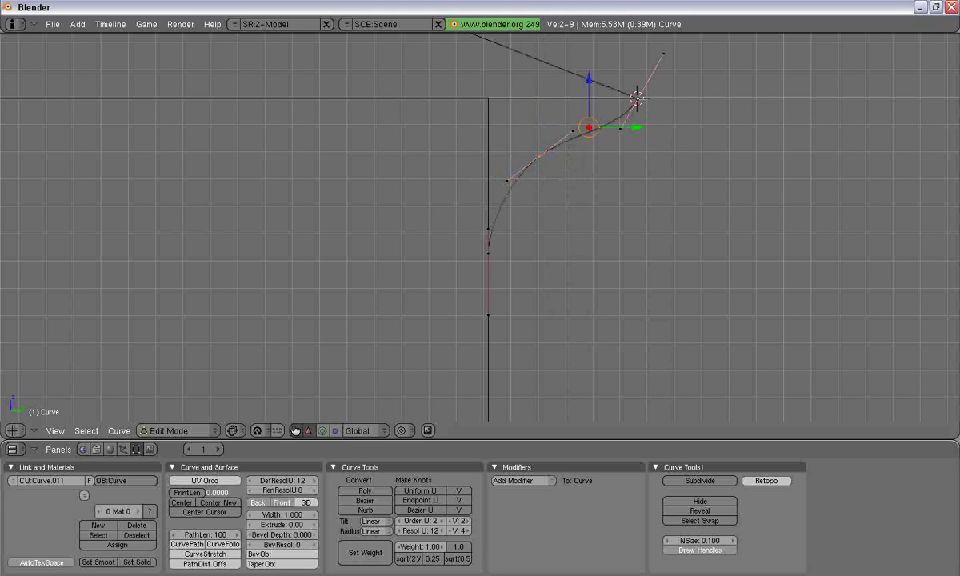
key("w")
left_click(629, 101)
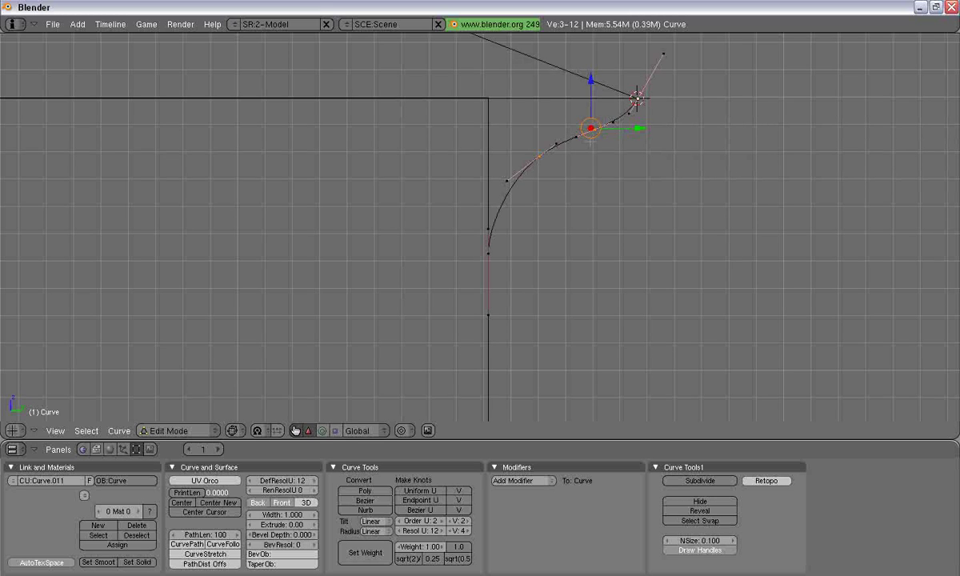
key("a")
key("g")
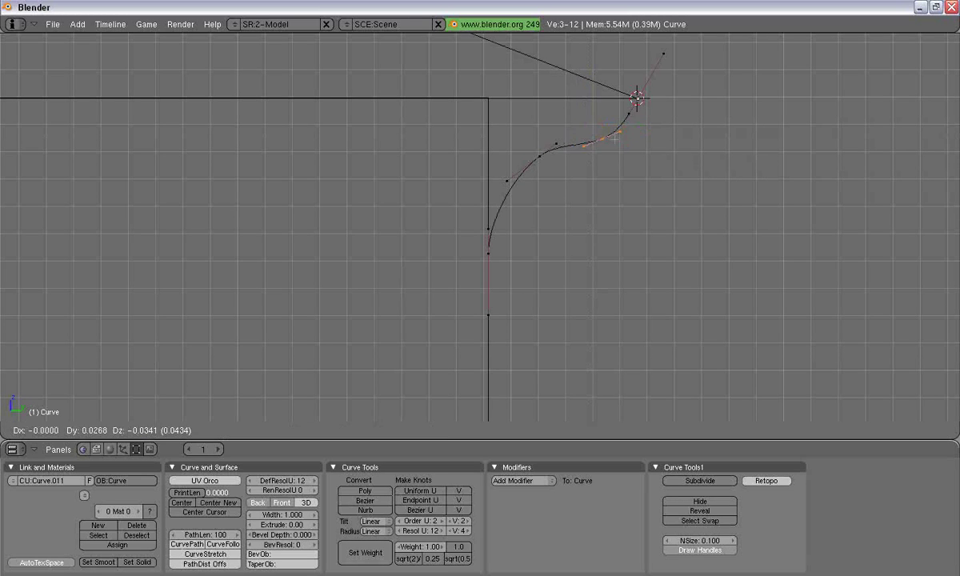
left_click(528, 203)
Subdivide the lower curve segment between the bulge point and the wall point.
key("a")
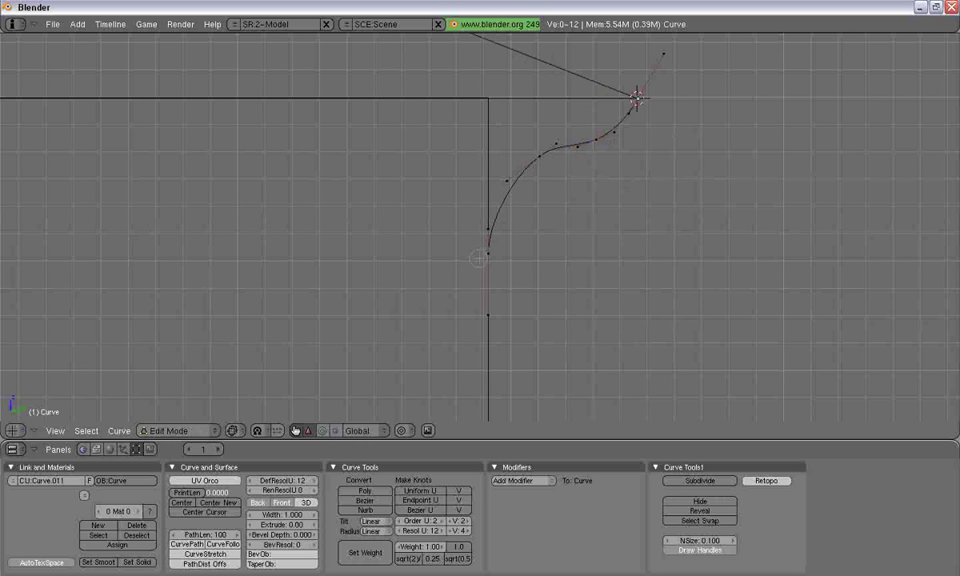
right_click(543, 155, "shift")
key("w")
left_click(549, 180)
Move the new lower point outward from the wall, enlarge its handles, and finish editing the profile curve.
key("a")
right_click(501, 205)
key("g")
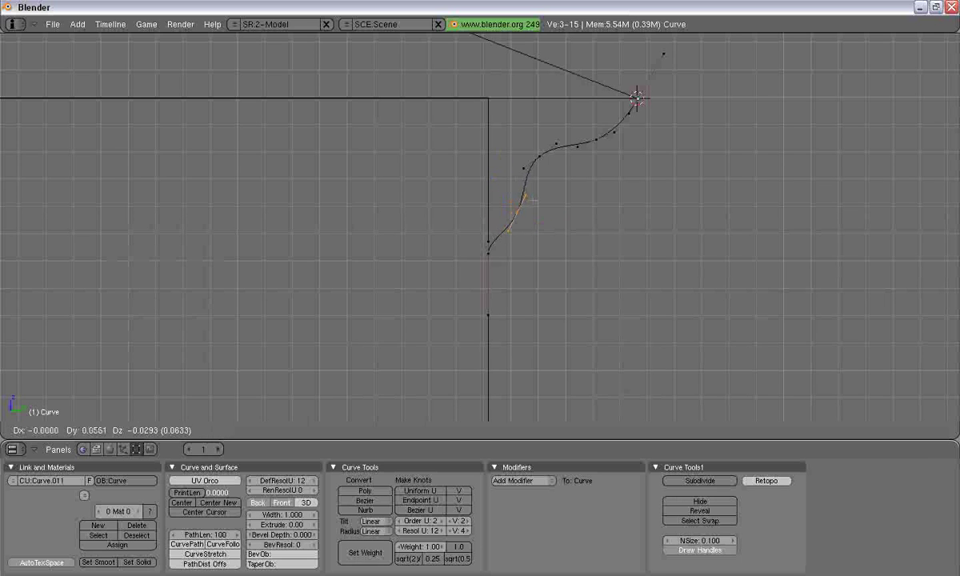
key("s")
left_click(544, 191)
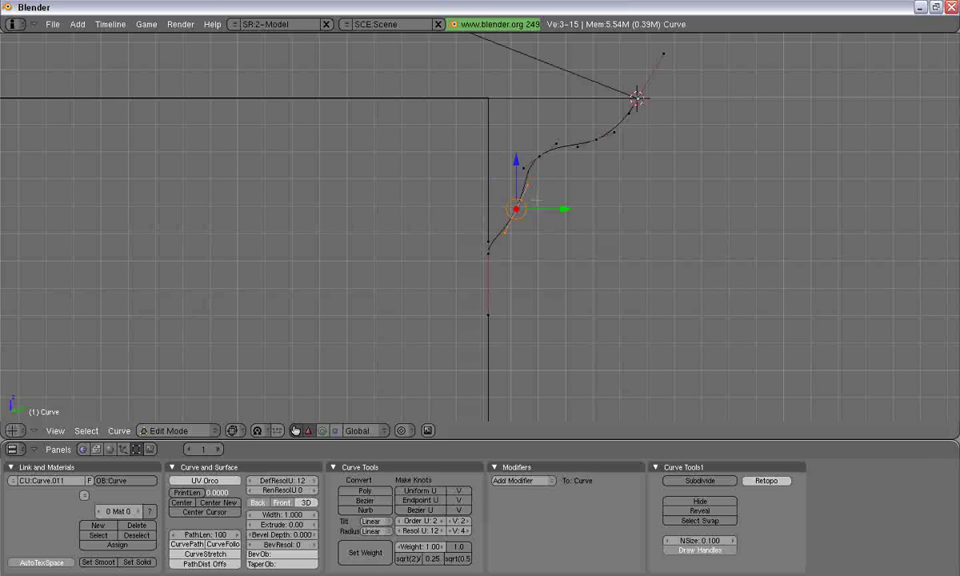
key("g")
left_click(553, 198)
key("Tab")
scroll(624, 212, "down", 7)
key("a")
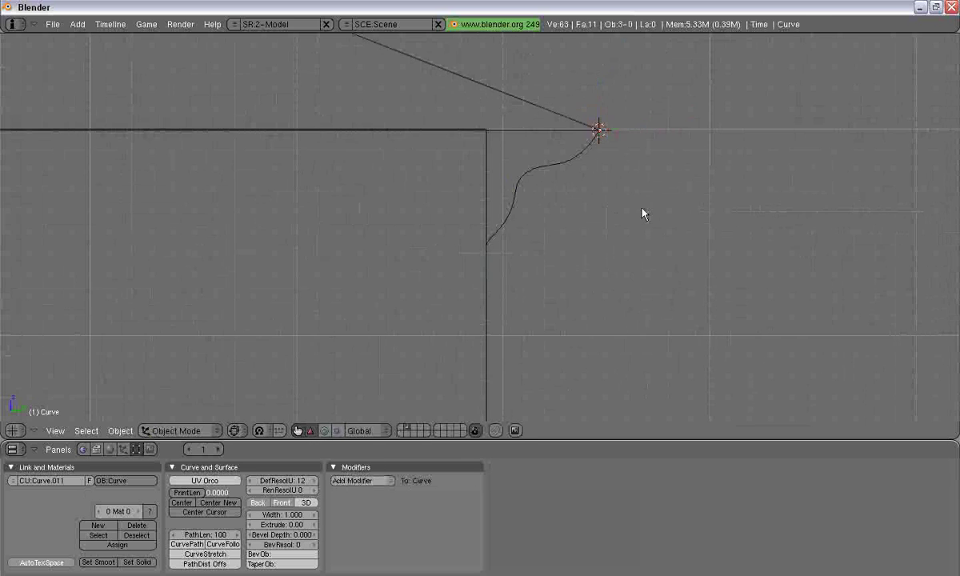
In top view, snap the 3D cursor to the roof mesh's back-right corner vertex.
left_click(581, 215)
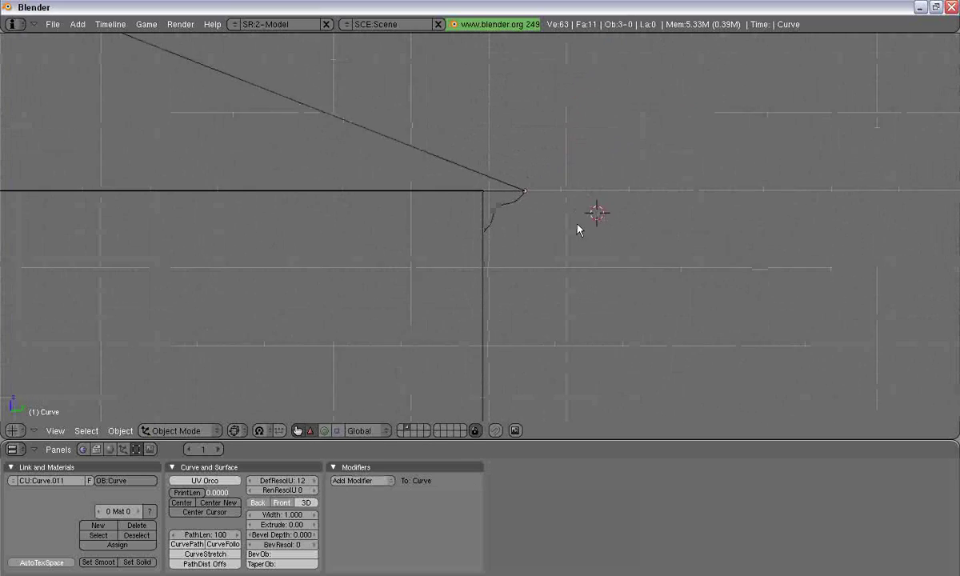
scroll(552, 208, "up", 4)
scroll(510, 223, "down", 6)
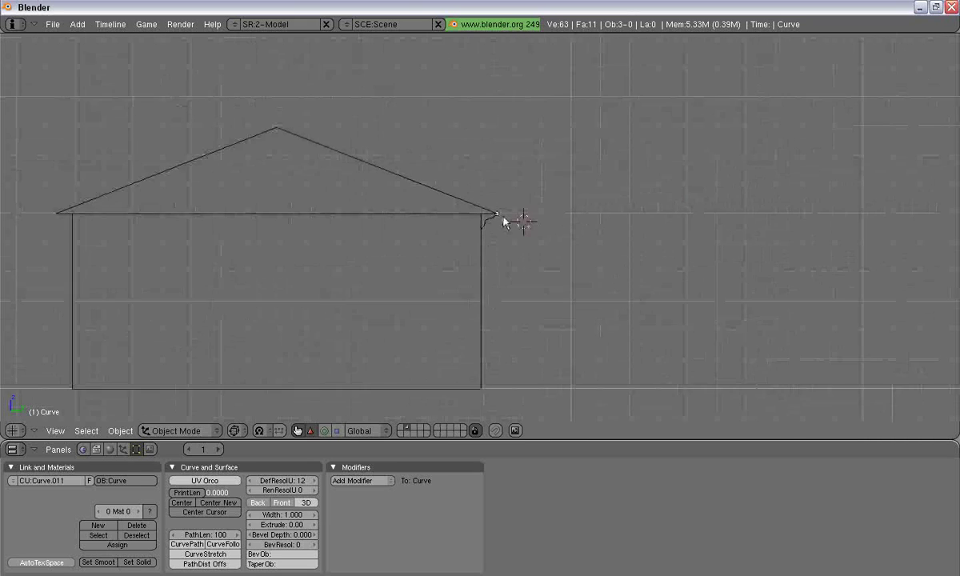
scroll(512, 214, "up", 3)
key("KP_7")
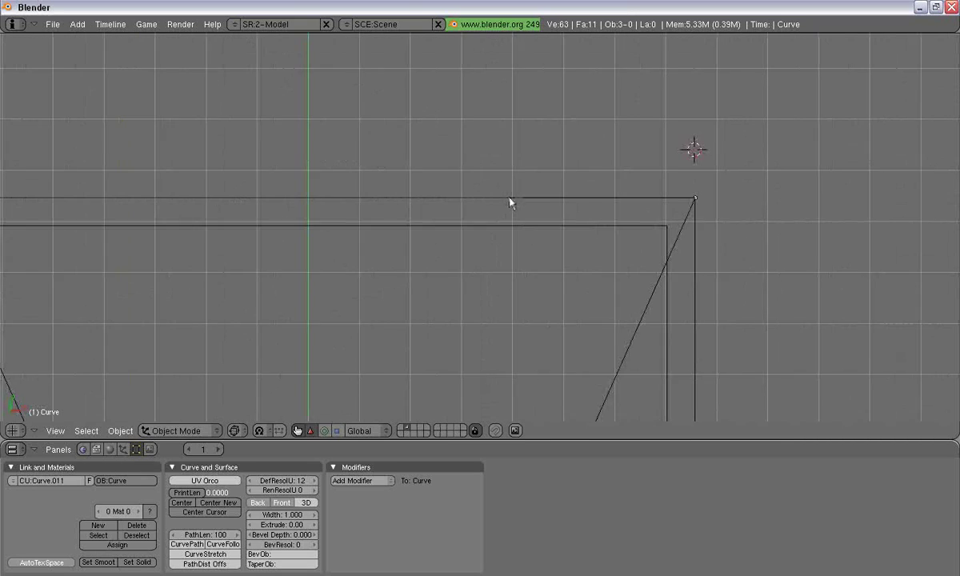
right_click(695, 214)
key("Tab")
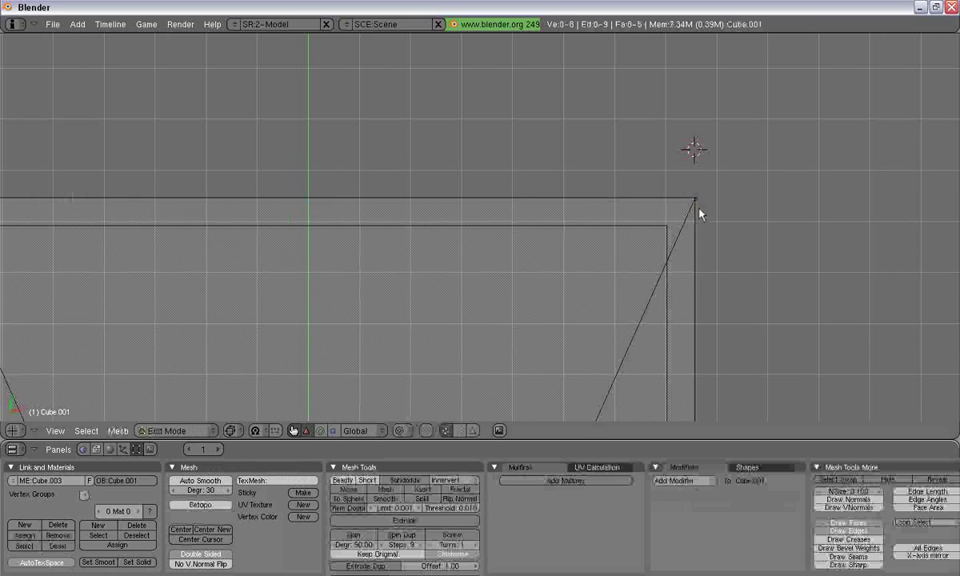
right_click(695, 199)
key("shift+s")
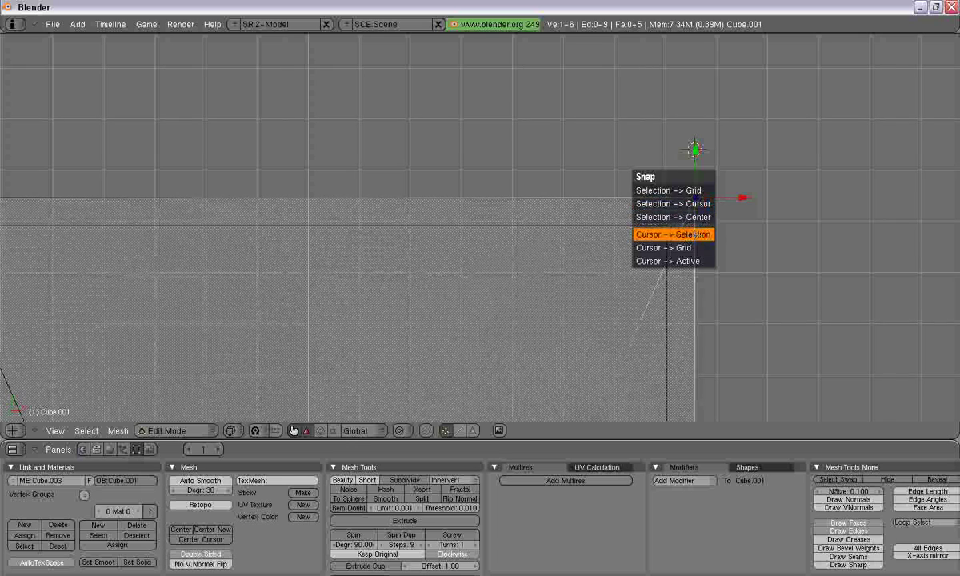
left_click(672, 234)
key("Tab")
Add a new Bezier curve at the 3D cursor on the roof's back-right corner.
scroll(575, 266, "down", 4)
scroll(574, 266, "up", 3)
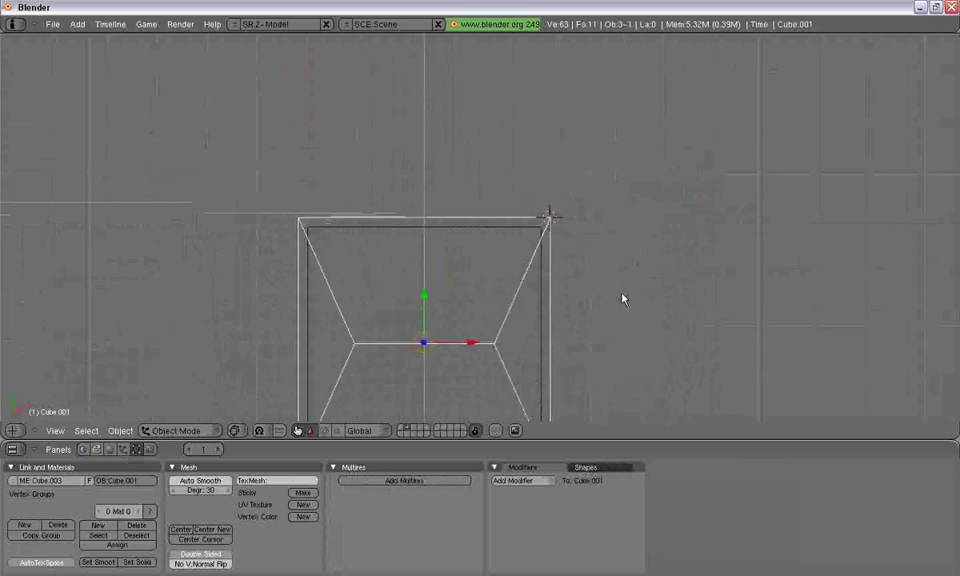
middle_click_drag(622, 295, 702, 211, "shift")
key("a")
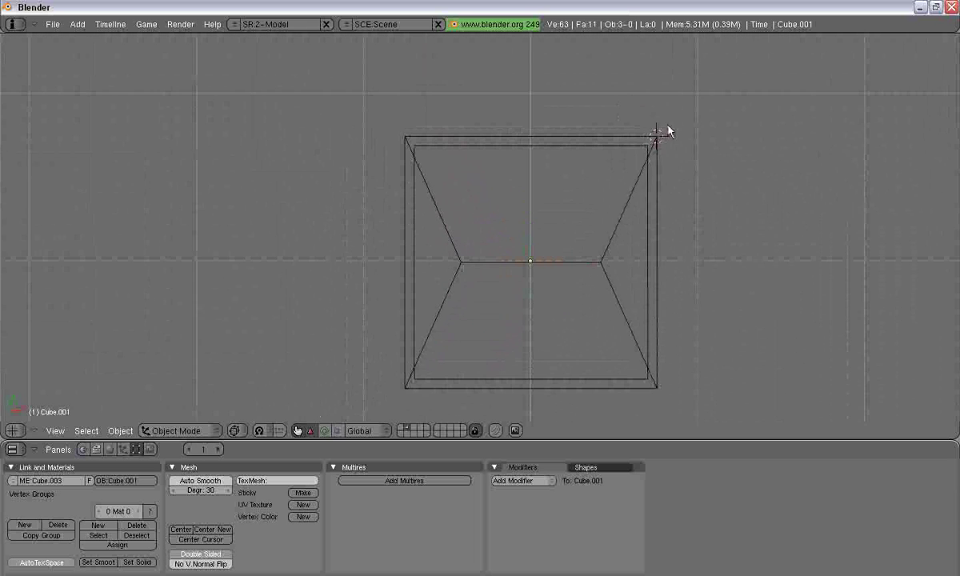
key("space")
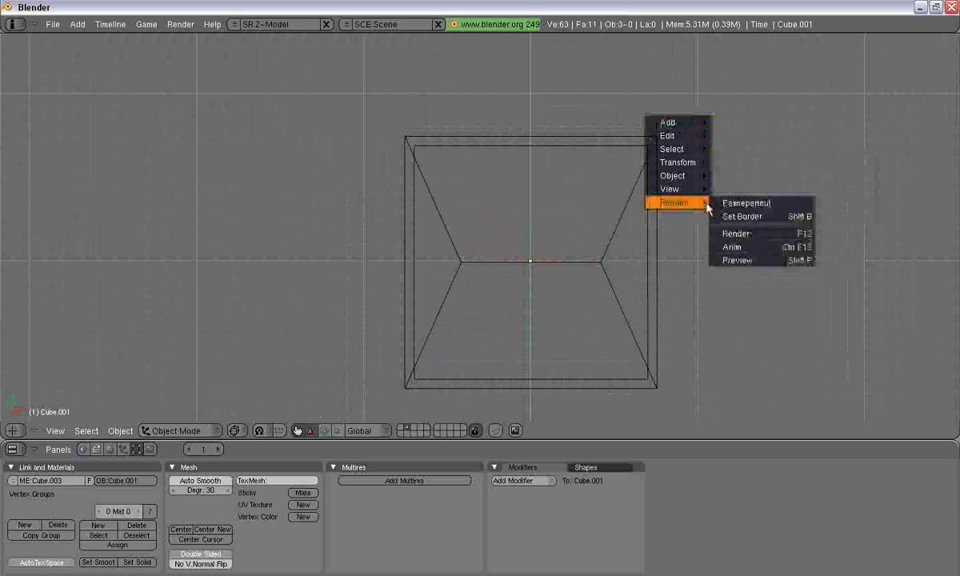
mouse_move(735, 135)
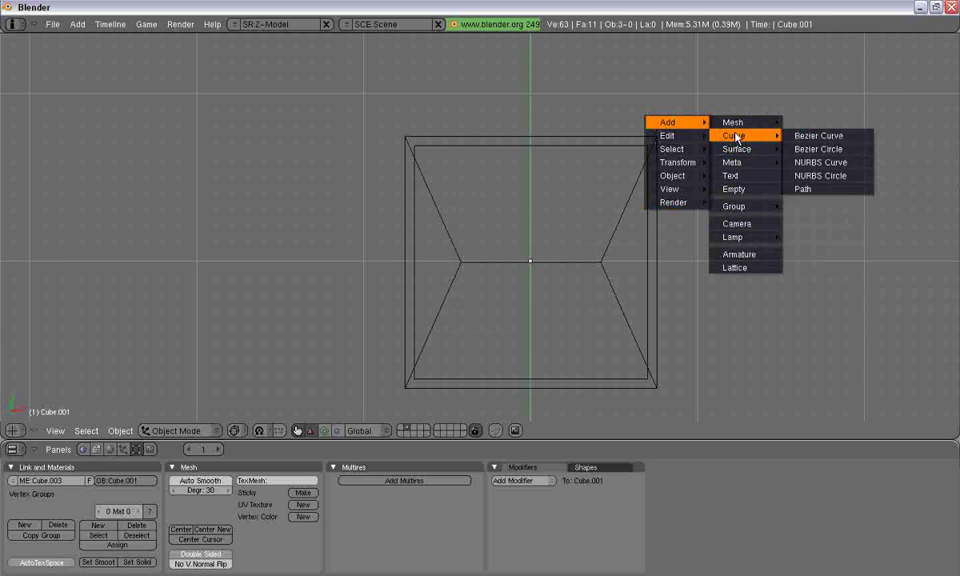
left_click(812, 133)
Edit the new curve and erase its two leftmost points, beside the roof's back-right corner.
scroll(796, 80, "up", 2)
middle_click_drag(796, 81, 750, 113, "shift")
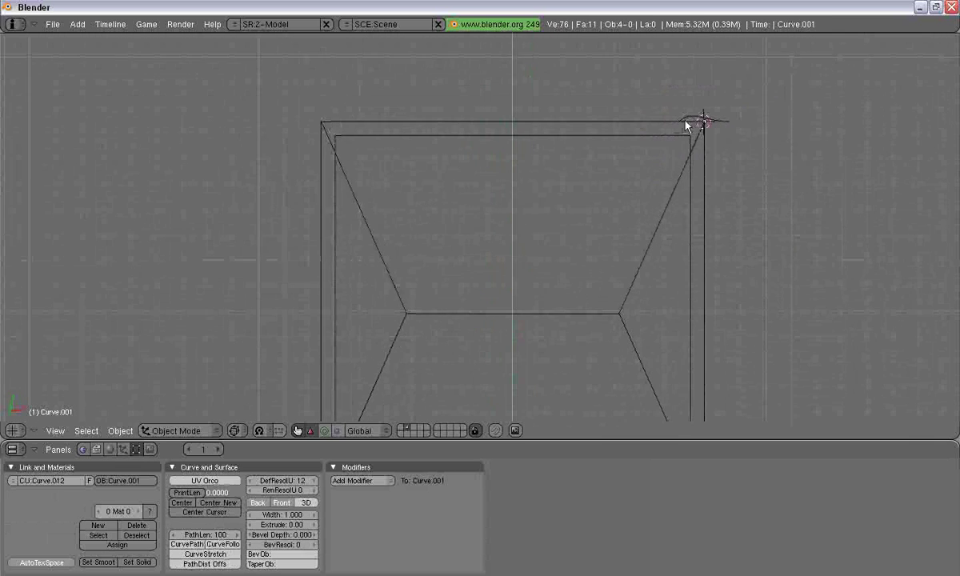
right_click(687, 124)
right_click(691, 122)
key("Tab")
middle_click_drag(729, 170, 644, 193, "shift")
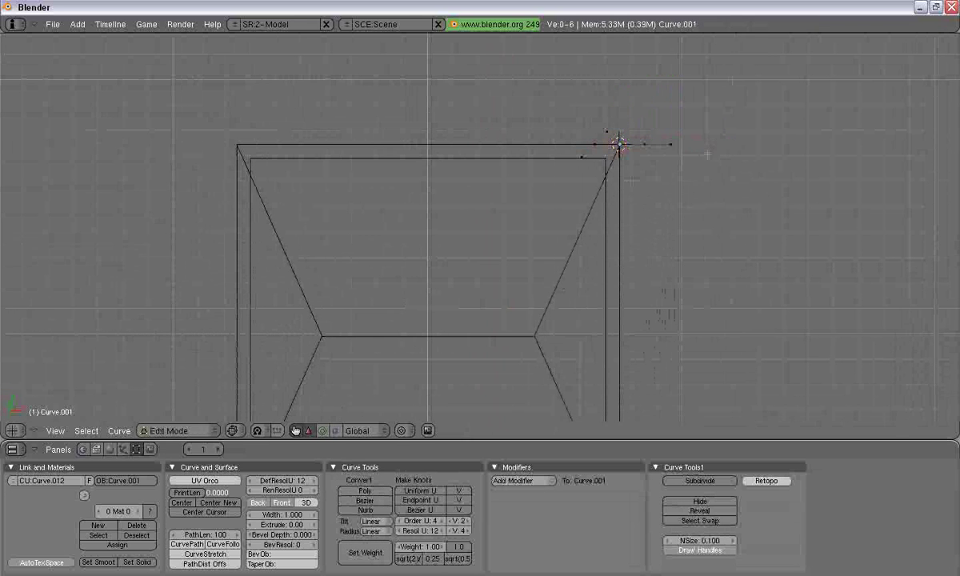
scroll(617, 143, "up", 4)
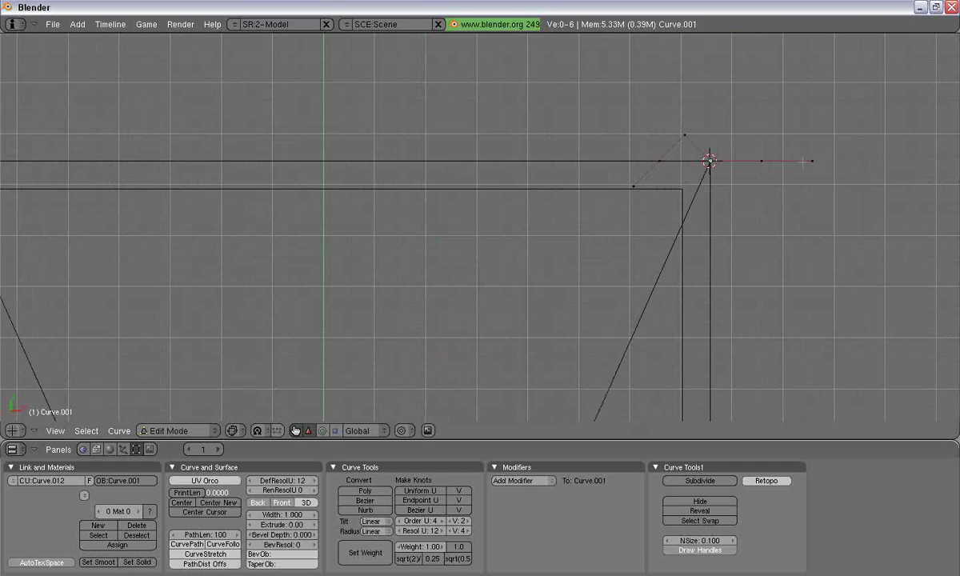
key("a")
key("b")
left_click_drag(664, 149, 621, 207)
key("x")
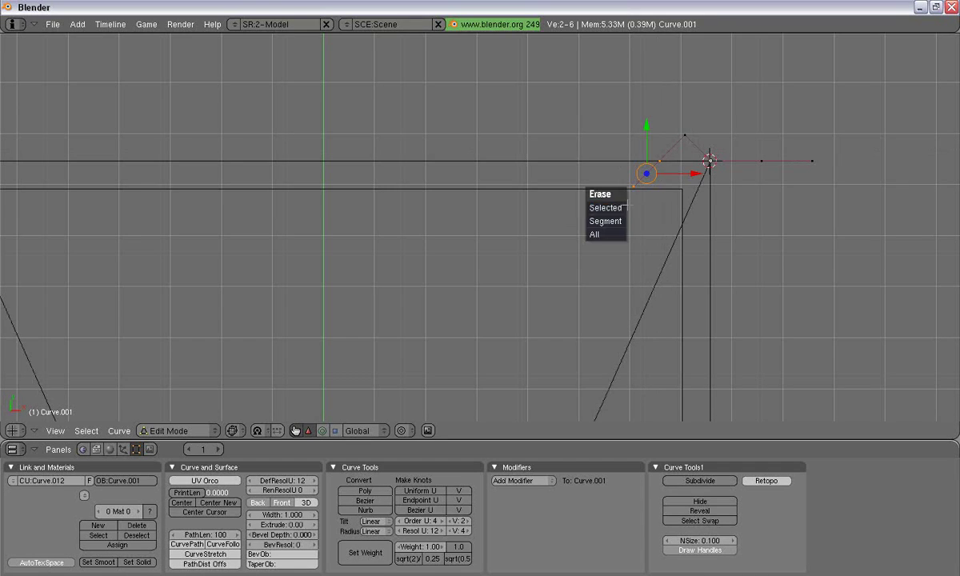
left_click(618, 208)
Move the curve's inner end point along the roof edge to the back-left roof corner.
scroll(684, 134, "down", 4)
right_click(592, 194)
key("g")
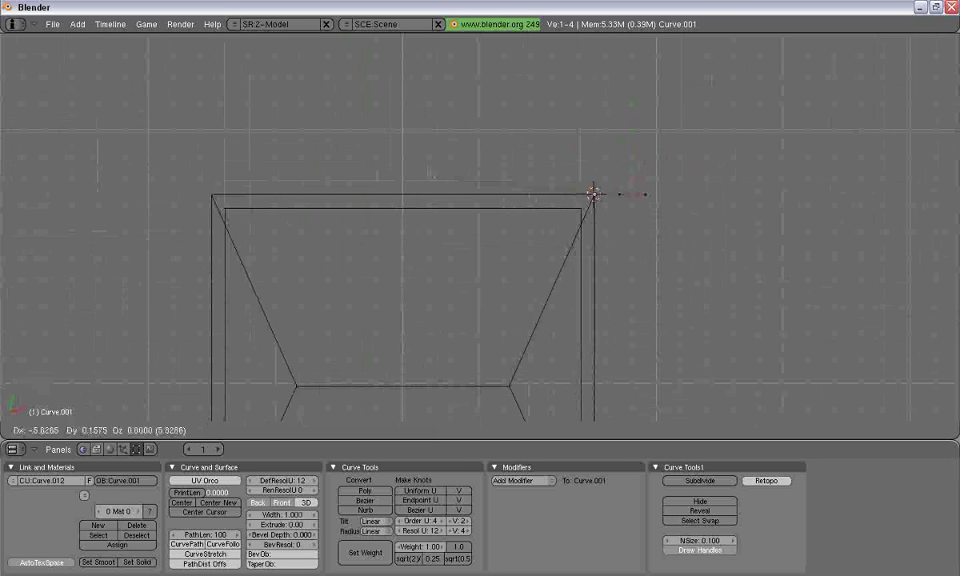
left_click(243, 191)
key("a")
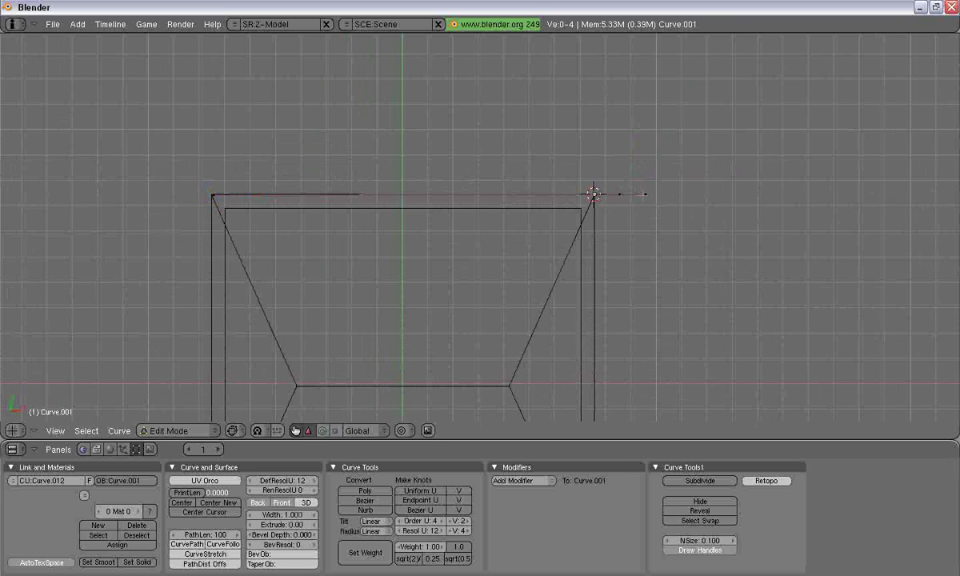
Move the curve's two outer points to the front-right roof corner, then the last one on to the front-left corner.
scroll(652, 192, "down", 3)
key("g")
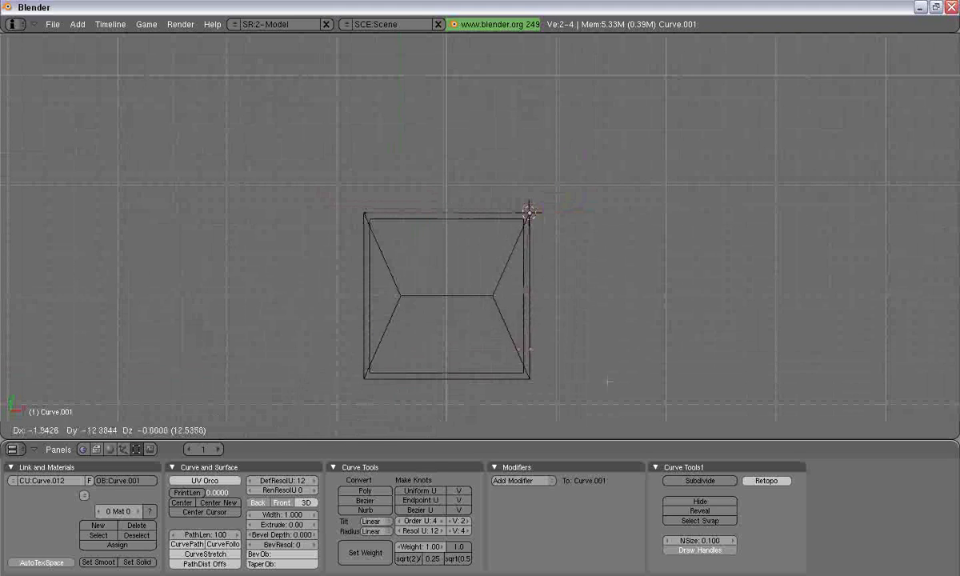
left_click(618, 408)
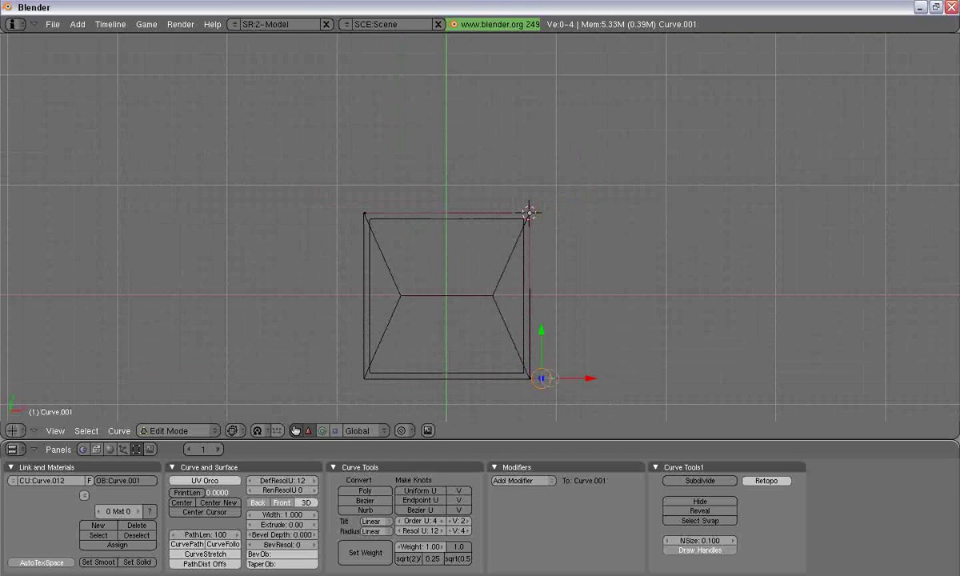
key("g")
left_click(372, 378)
Snap the 3D cursor to the roof mesh's back-left corner vertex.
scroll(536, 227, "up", 4)
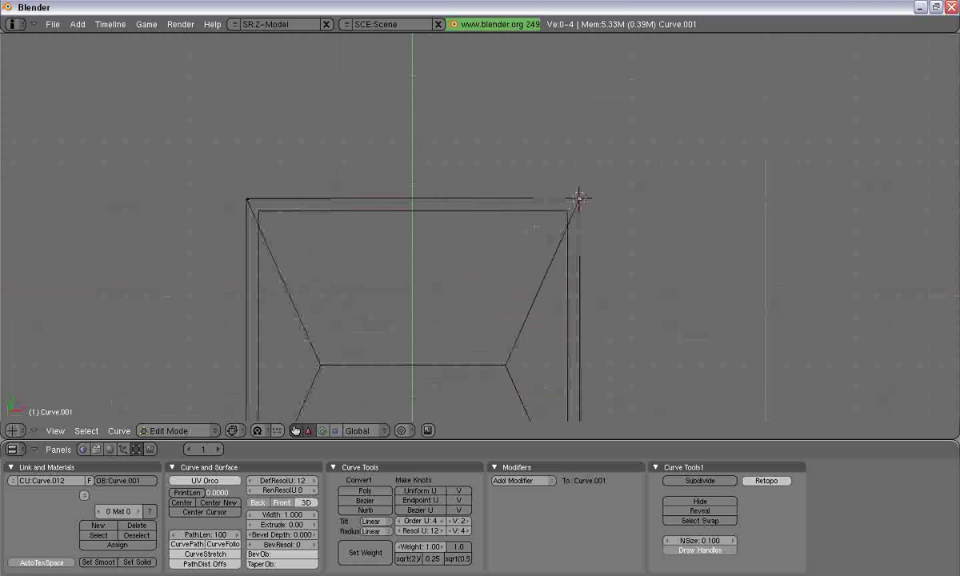
scroll(536, 227, "up", 2)
middle_click_drag(536, 227, 792, 219, "shift")
scroll(792, 219, "up", 2)
key("Tab")
right_click(342, 185)
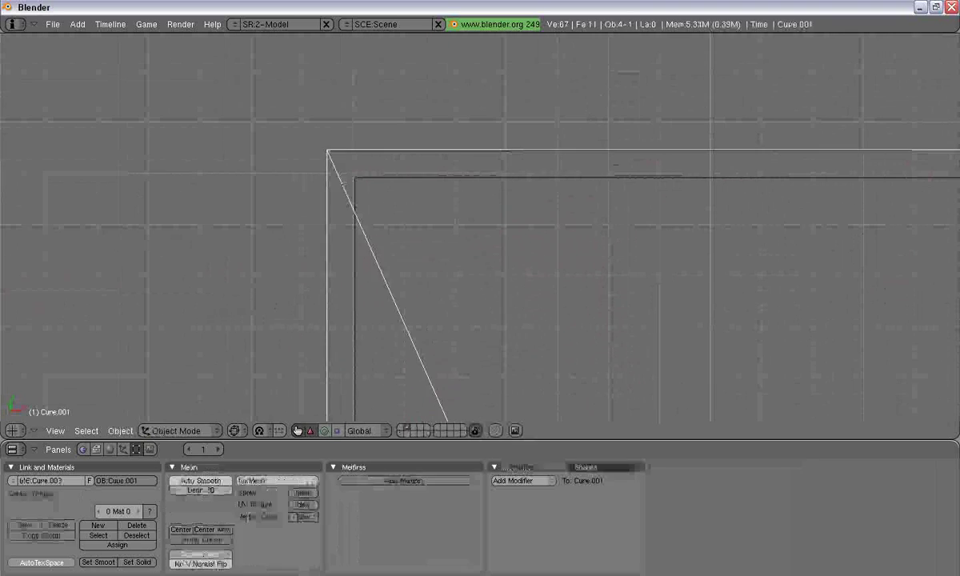
key("Tab")
scroll(832, 183, "down", 3)
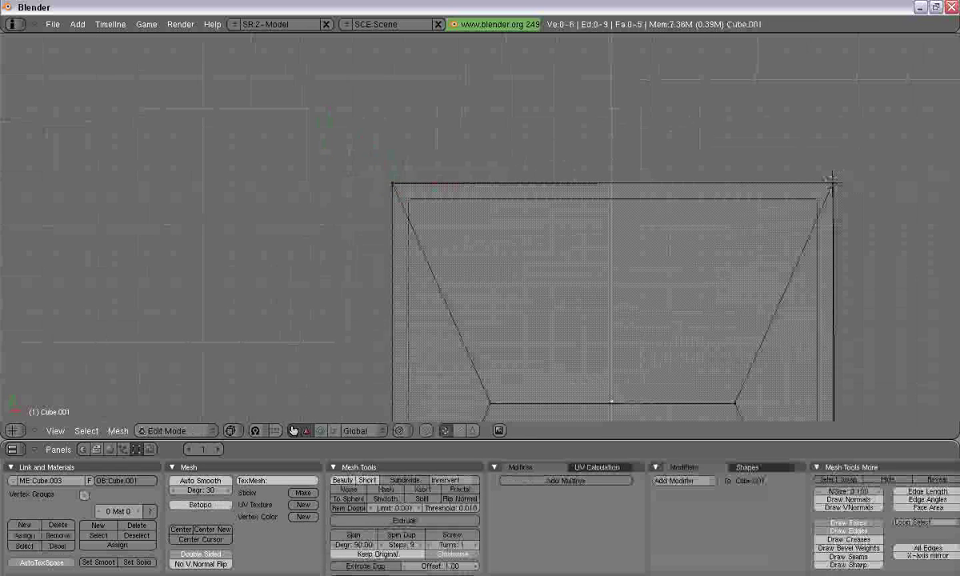
right_click(392, 184)
key("shift+s")
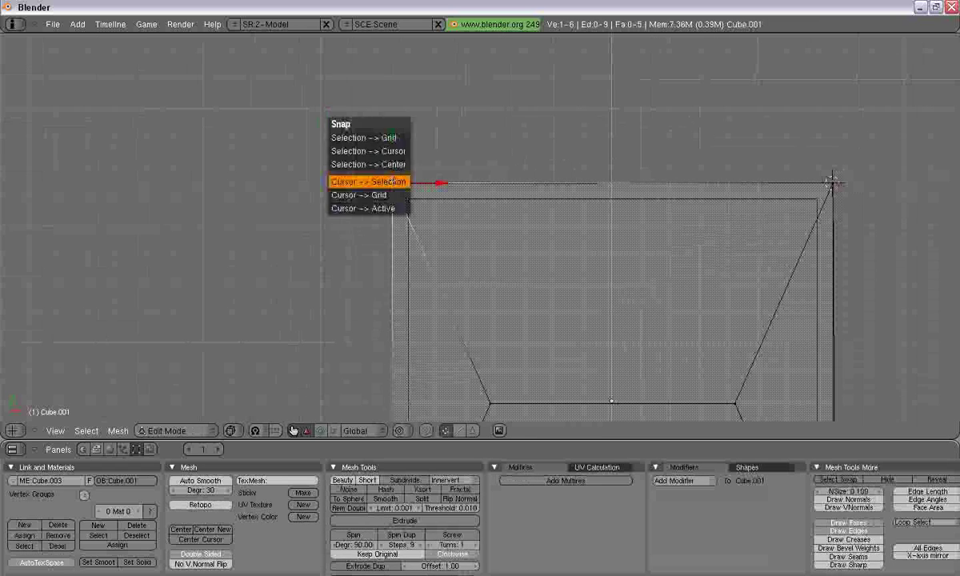
key("Return")
Snap the path curve's back-left point to the 3D cursor at the roof corner.
key("Tab")
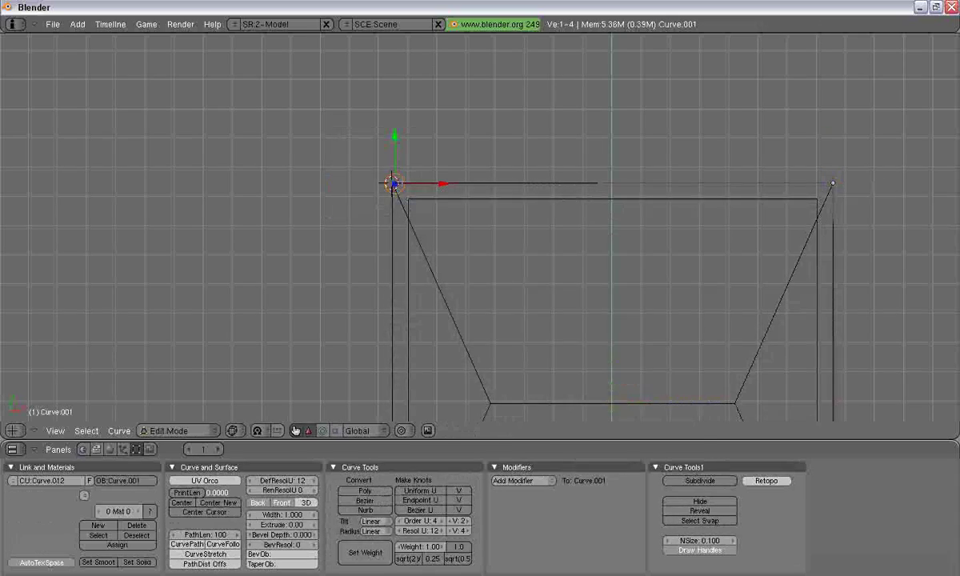
key("shift+s")
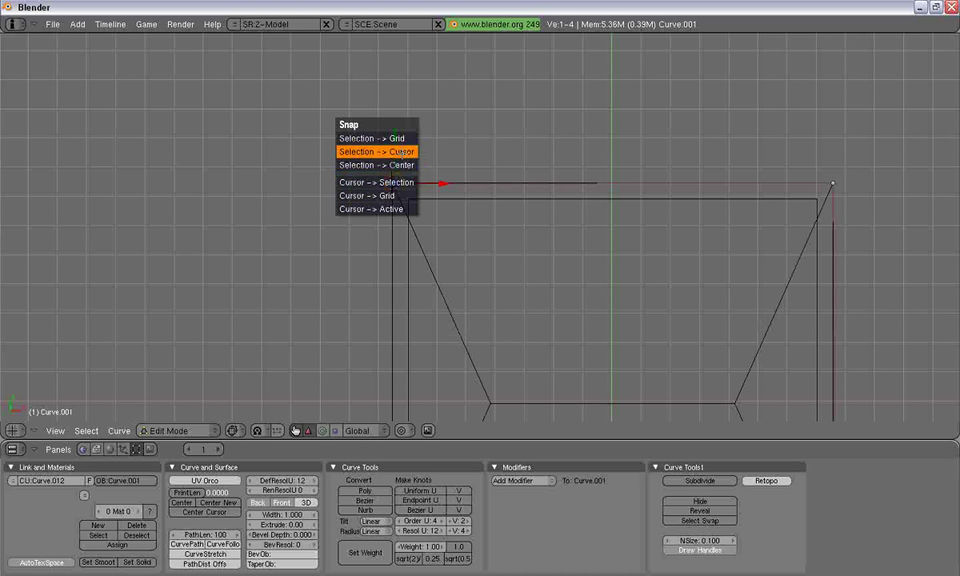
left_click(402, 153)
key("Tab")
Snap the 3D cursor to the roof mesh's back-right corner vertex.
middle_click_drag(819, 311, 557, 164, "shift")
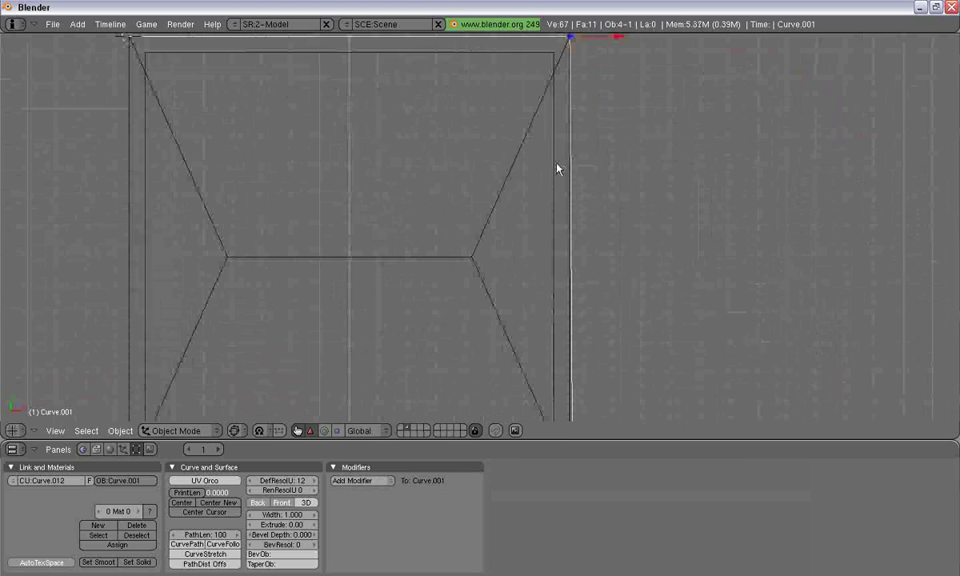
key("Tab")
key("Tab")
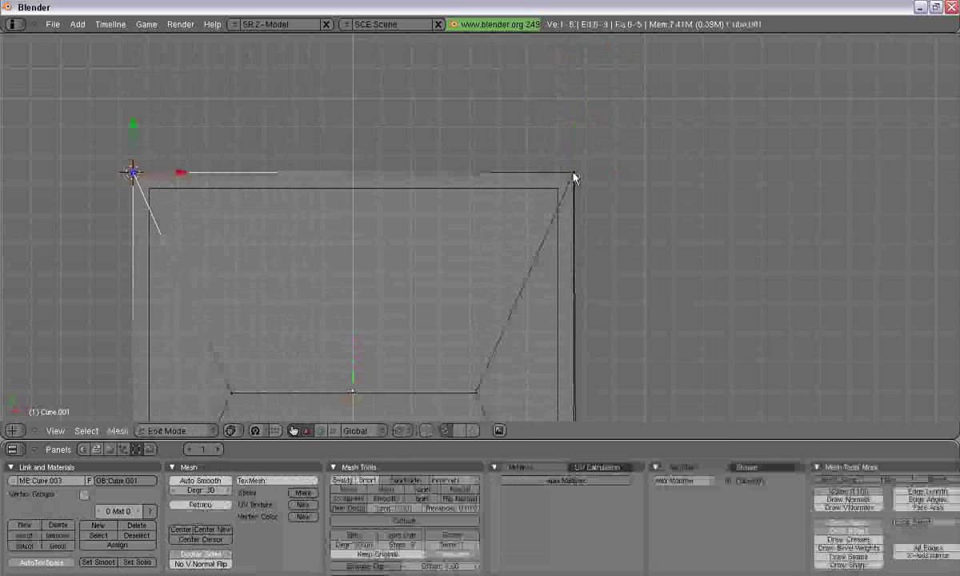
right_click(574, 176)
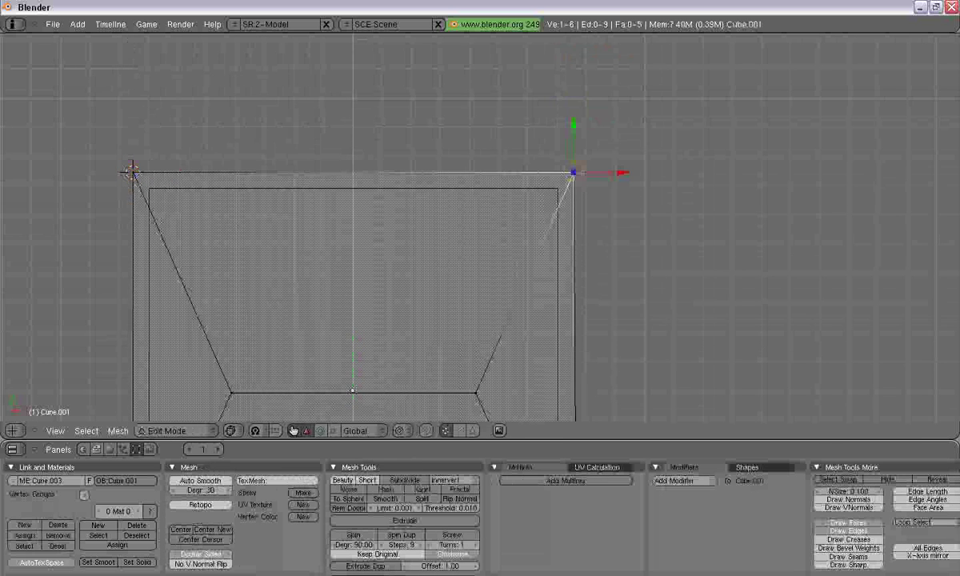
key("shift+s")
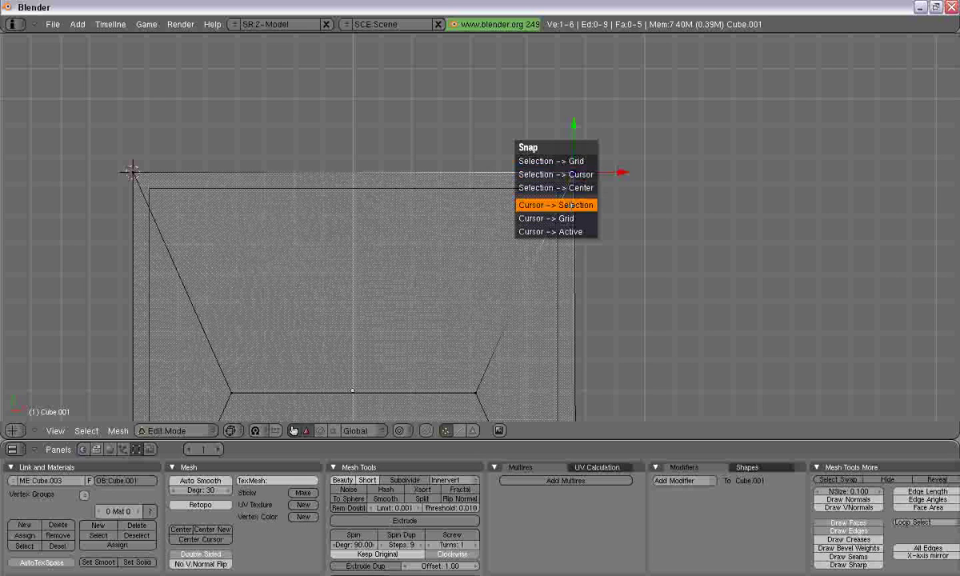
left_click(572, 207)
key("Tab")
Snap the 3D cursor to the path curve's own back-right point.
right_click(573, 173)
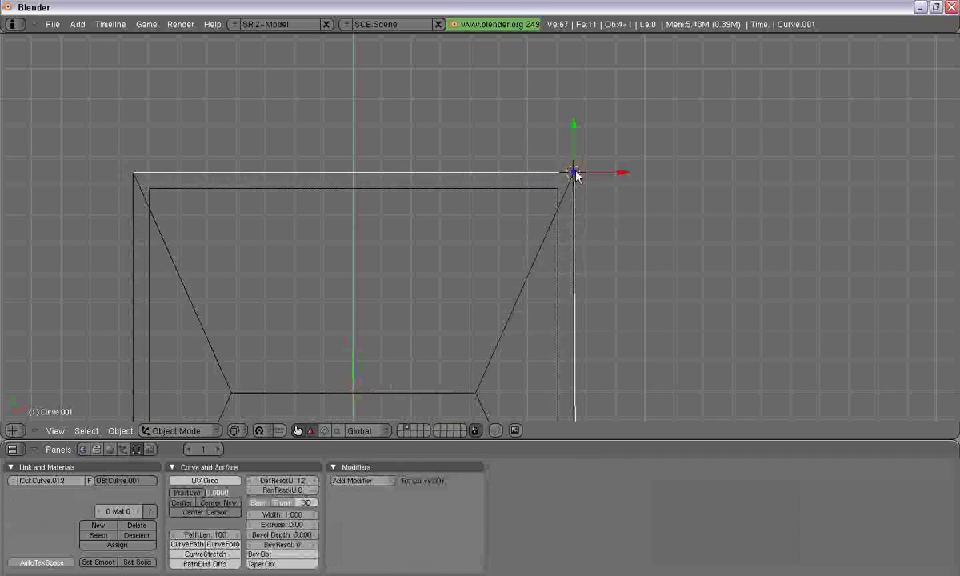
key("Tab")
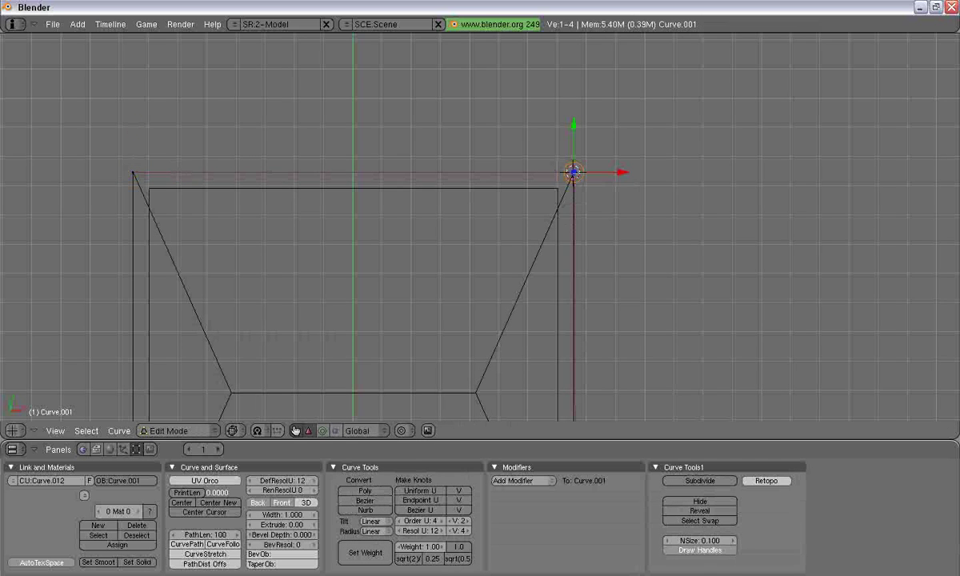
key("shift+s")
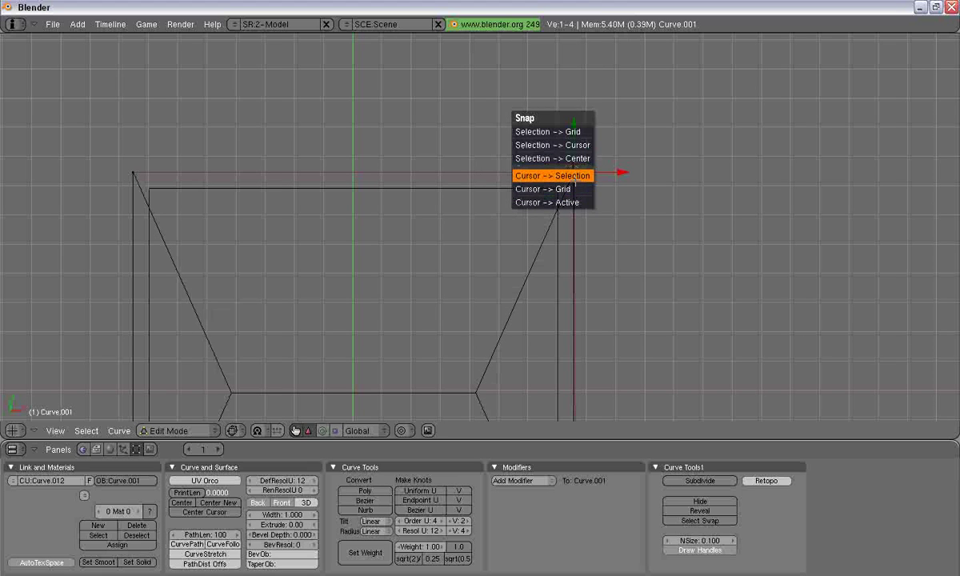
left_click(569, 175)
key("Tab")
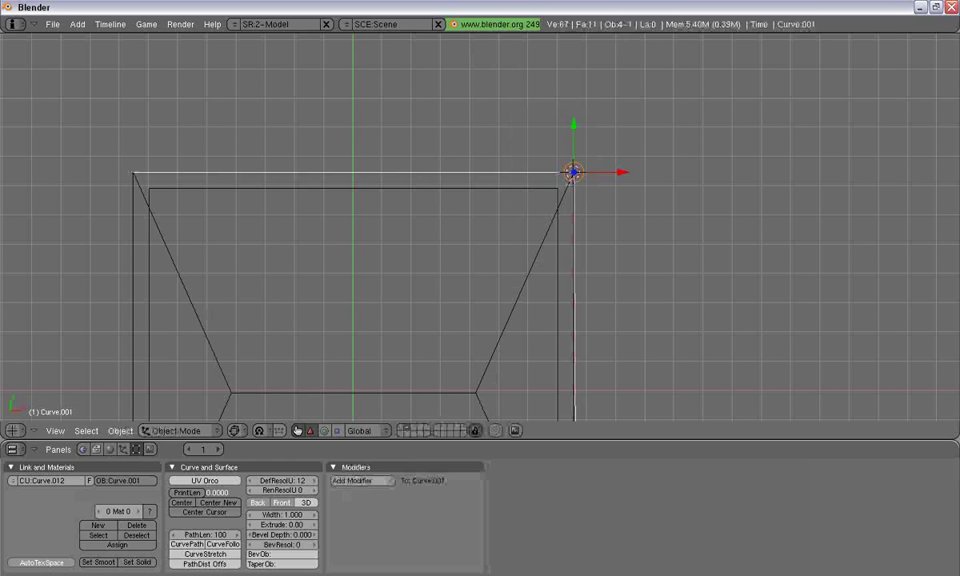
Select the roof mesh and snap the 3D cursor back to its back-right corner vertex.
right_click(570, 184)
key("Tab")
key("shift+s")
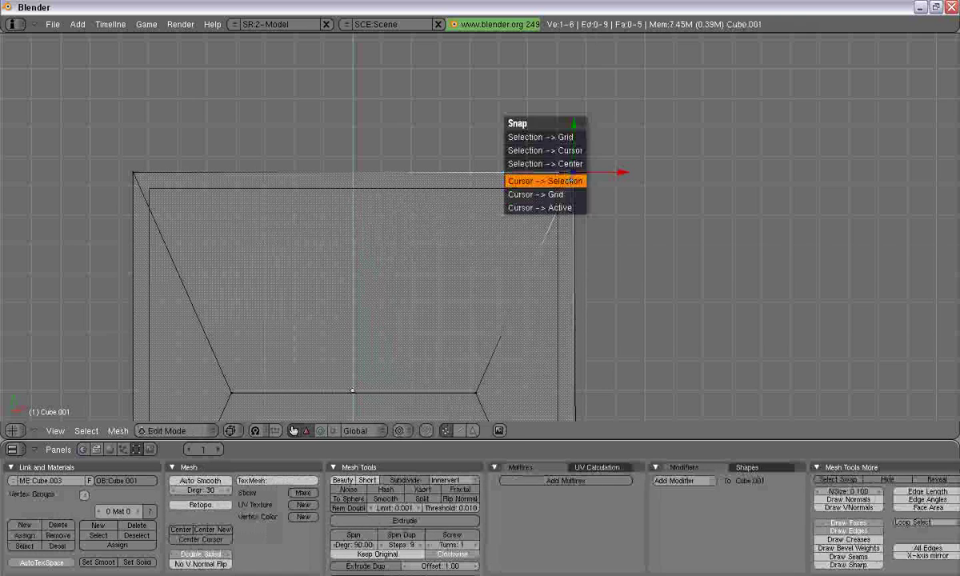
left_click(571, 176)
key("ctrl+z")
Snap the path curve's back-right point to the 3D cursor.
key("Tab")
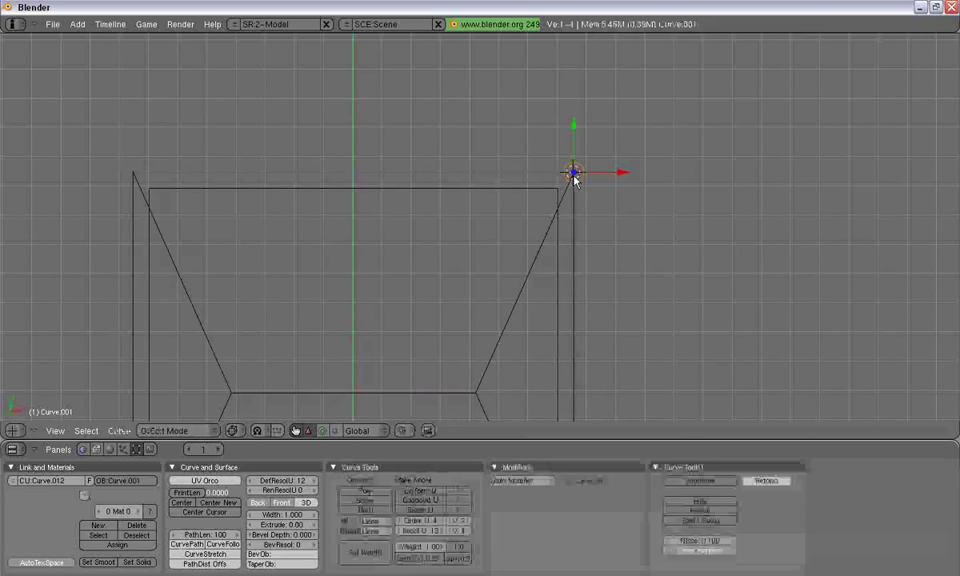
key("shift+s")
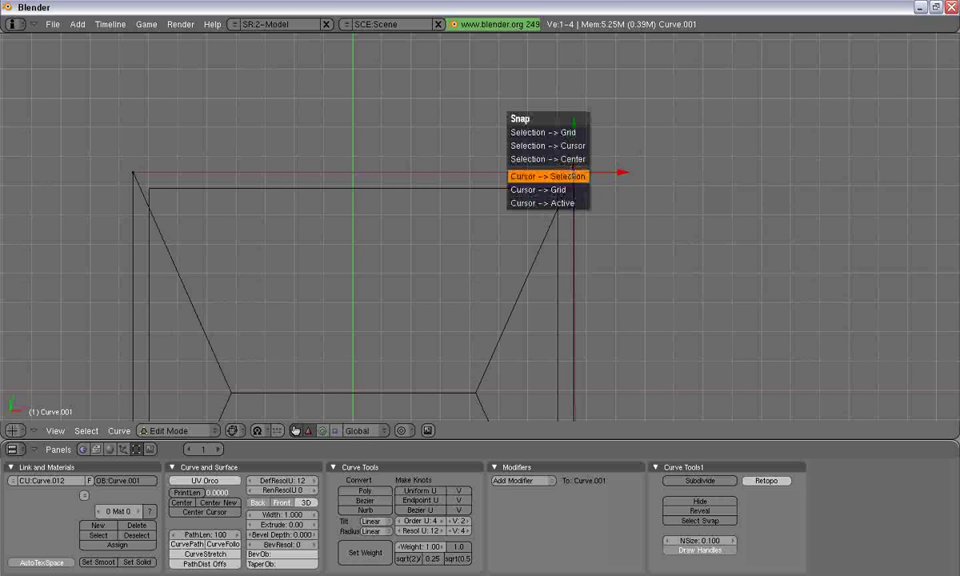
left_click(572, 176)
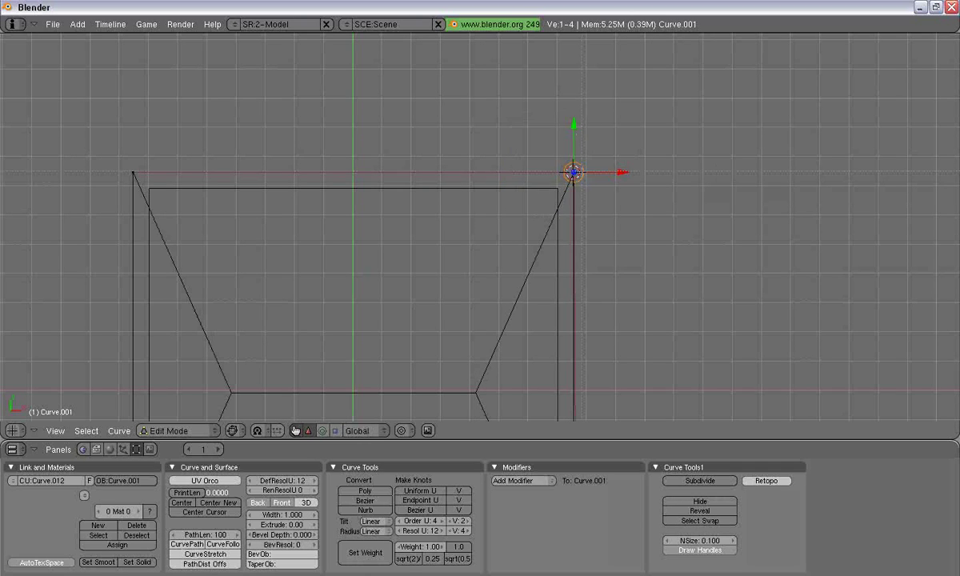
key("a")
key("shift+s")
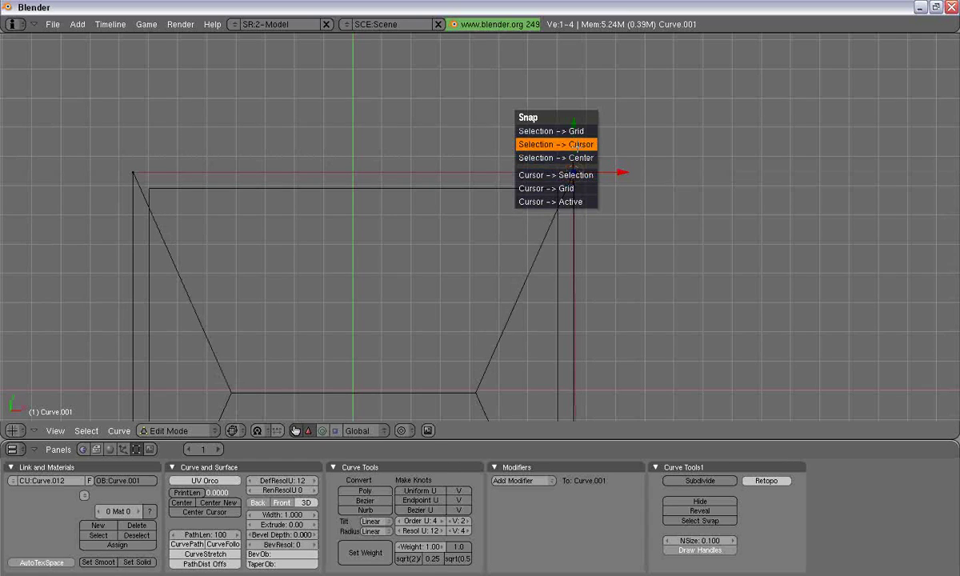
left_click(576, 145)
Snap the 3D cursor to the roof mesh's front-right corner vertex.
scroll(576, 149, "down", 5, "ctrl")
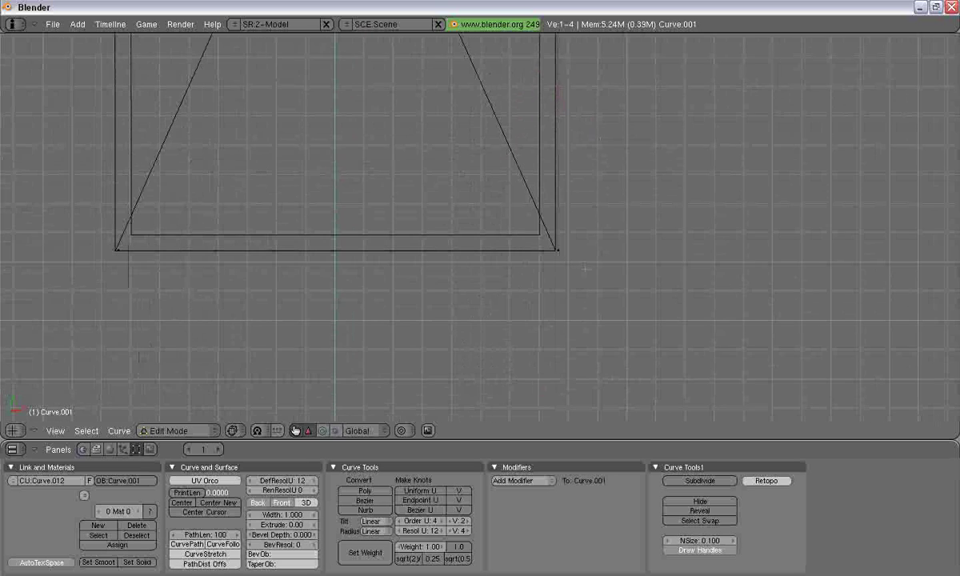
key("Tab")
right_click(541, 221)
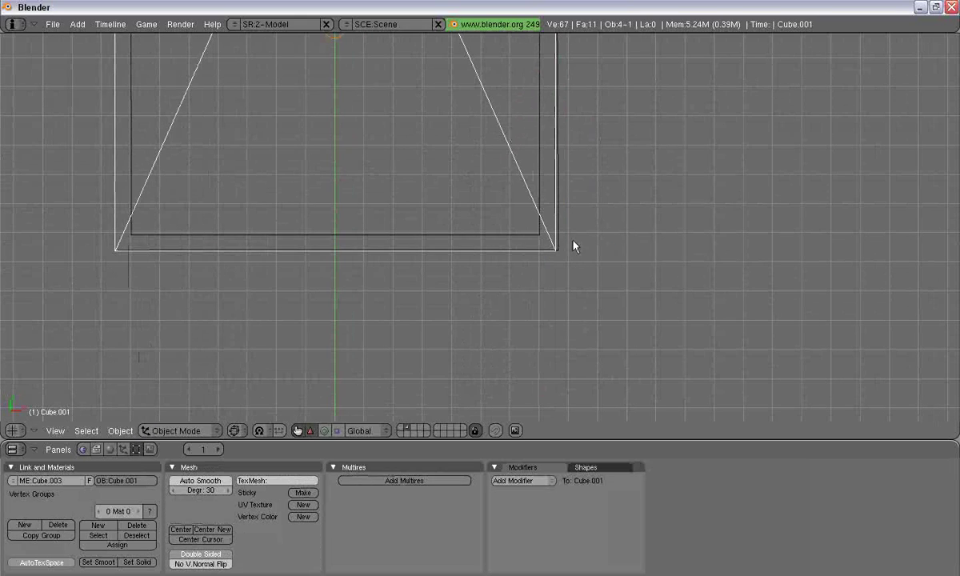
right_click(576, 248)
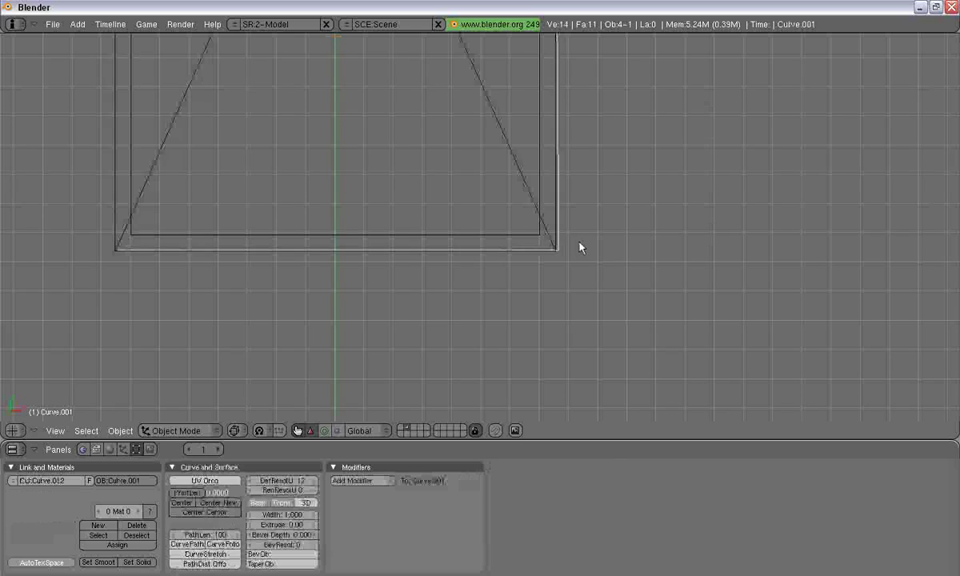
right_click(538, 224)
key("Tab")
key("shift+s")
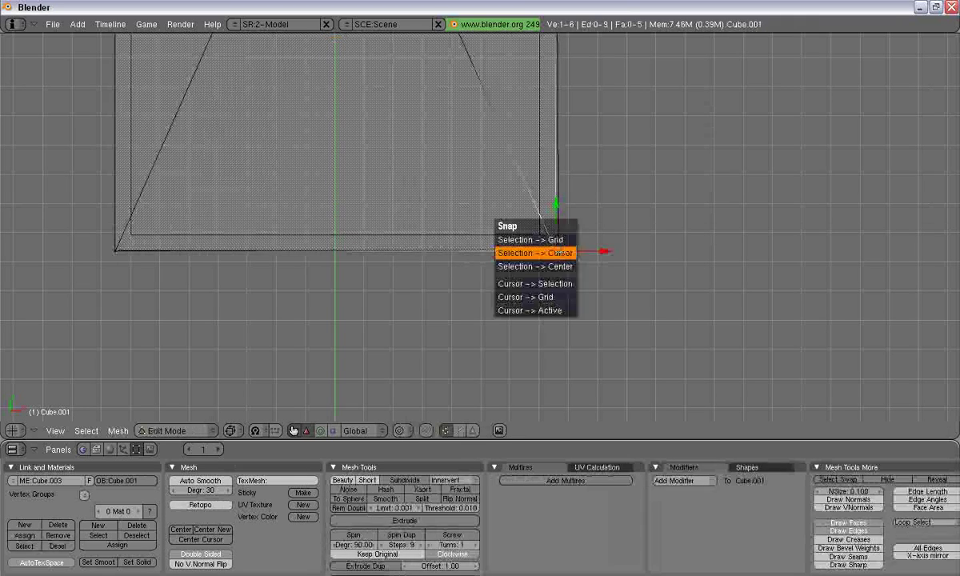
left_click(556, 284)
key("Tab")
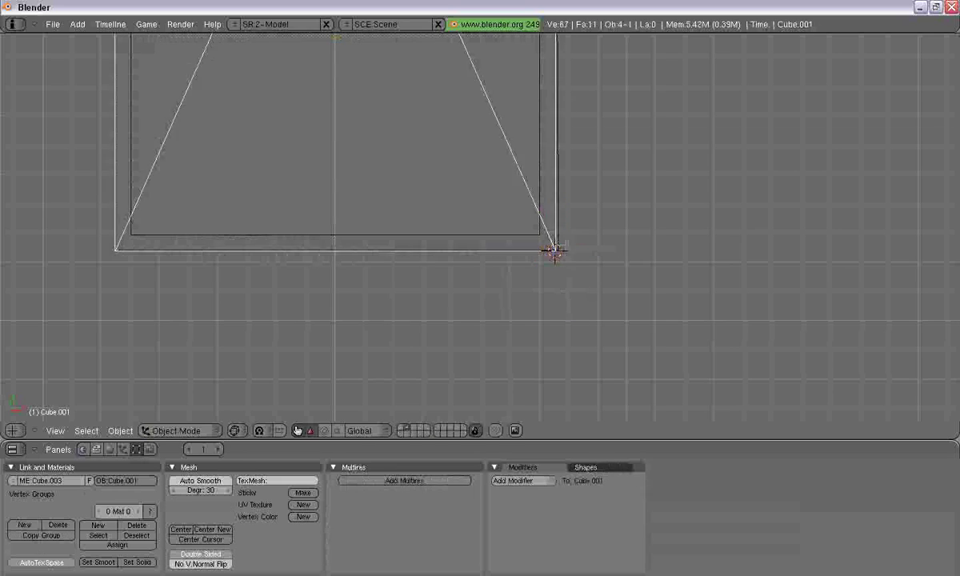
Snap the path curve's front-right point to the 3D cursor.
right_click(564, 249)
key("Tab")
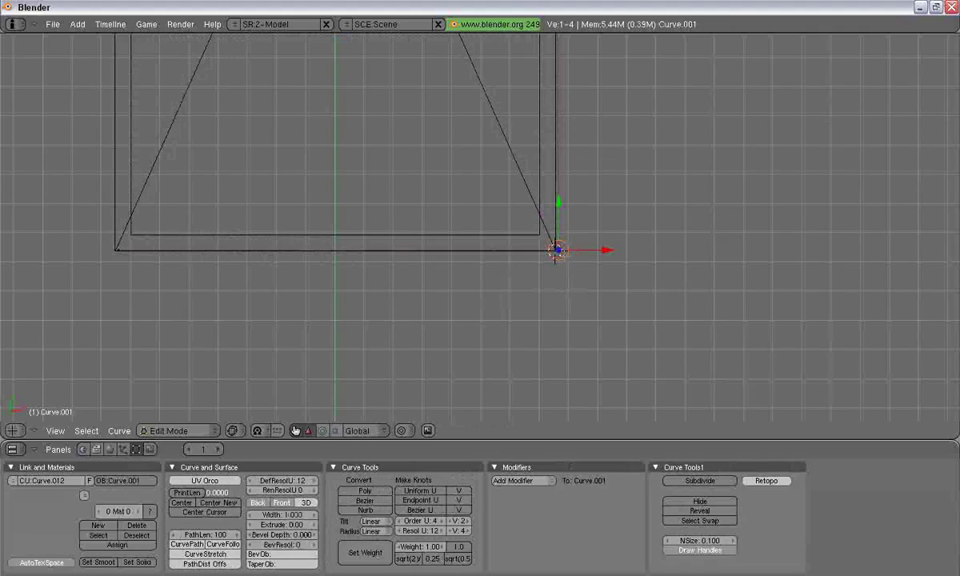
key("shift+s")
left_click(538, 226)
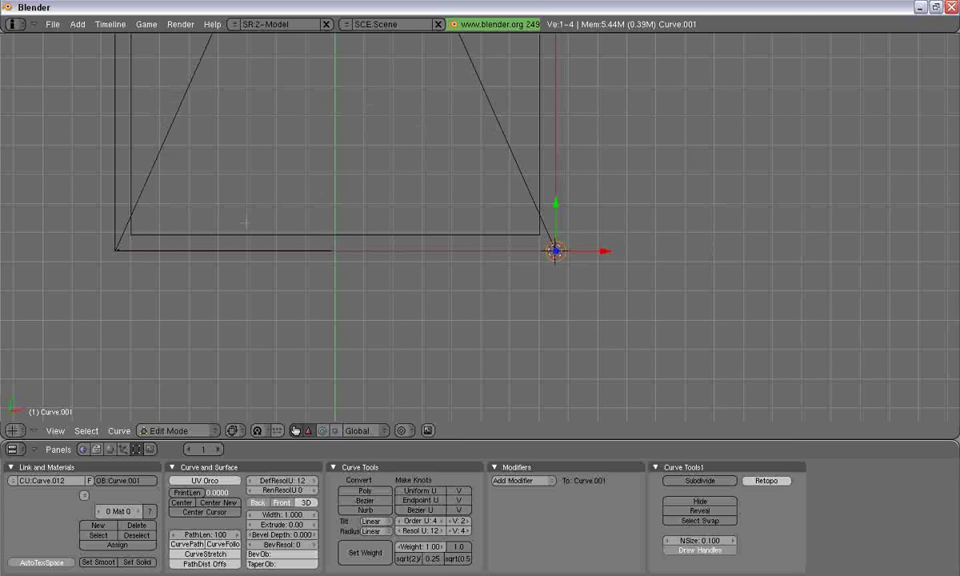
key("Tab")
Select the roof mesh and snap the 3D cursor to its front-left corner vertex.
right_click(119, 236)
key("Tab")
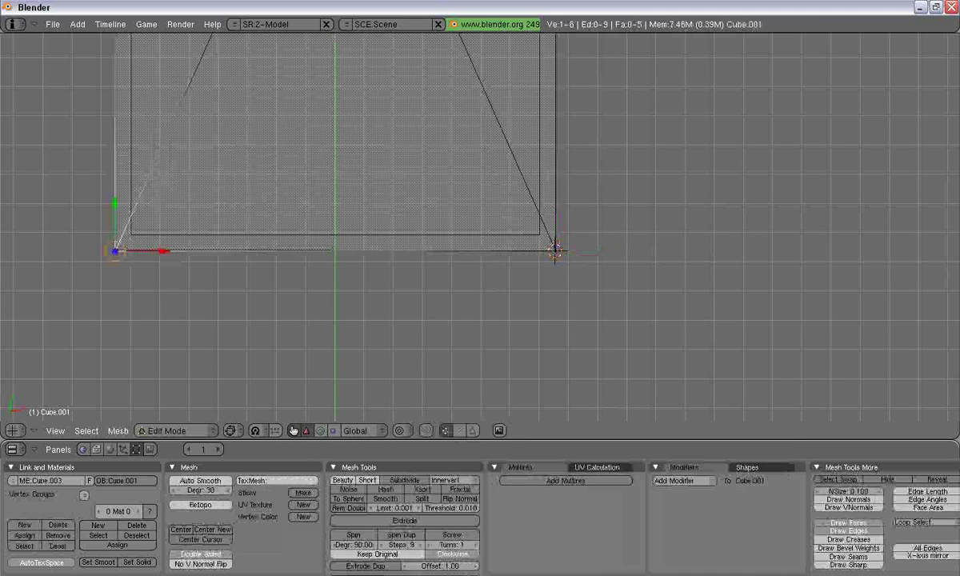
key("shift+s")
left_click(119, 285)
key("Tab")
Snap the path curve's front-left end point to the 3D cursor.
right_click(164, 253)
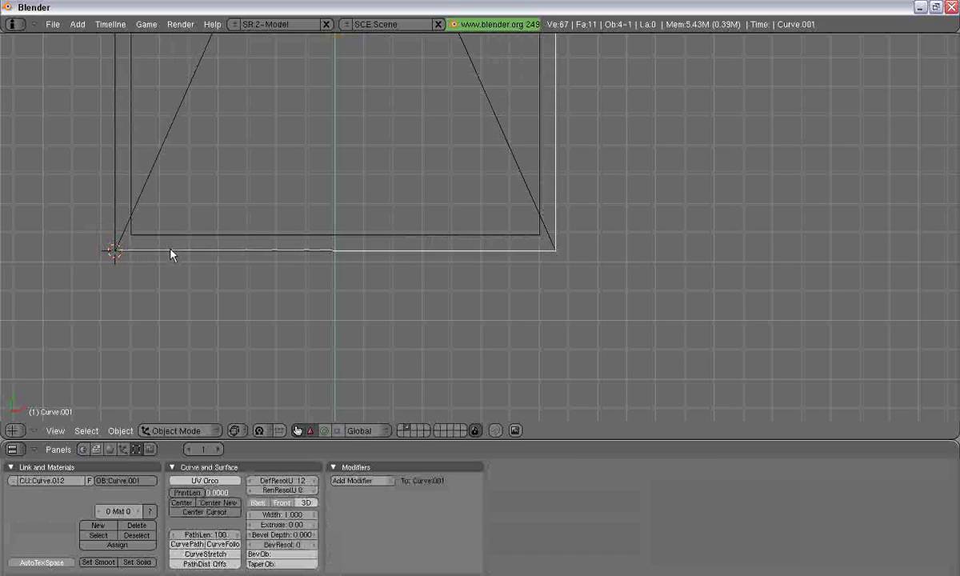
key("Tab")
key("shift+s")
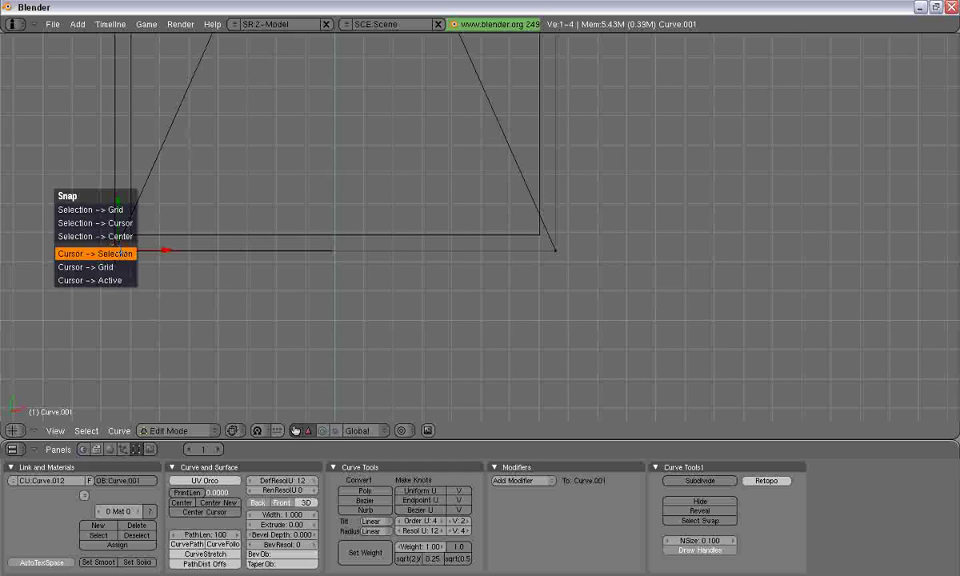
left_click(126, 224)
key("Tab")
Examine how the path curve follows the roof's outer corners, from above and at an angle, in wireframe and solid shading.
scroll(472, 229, "down", 8)
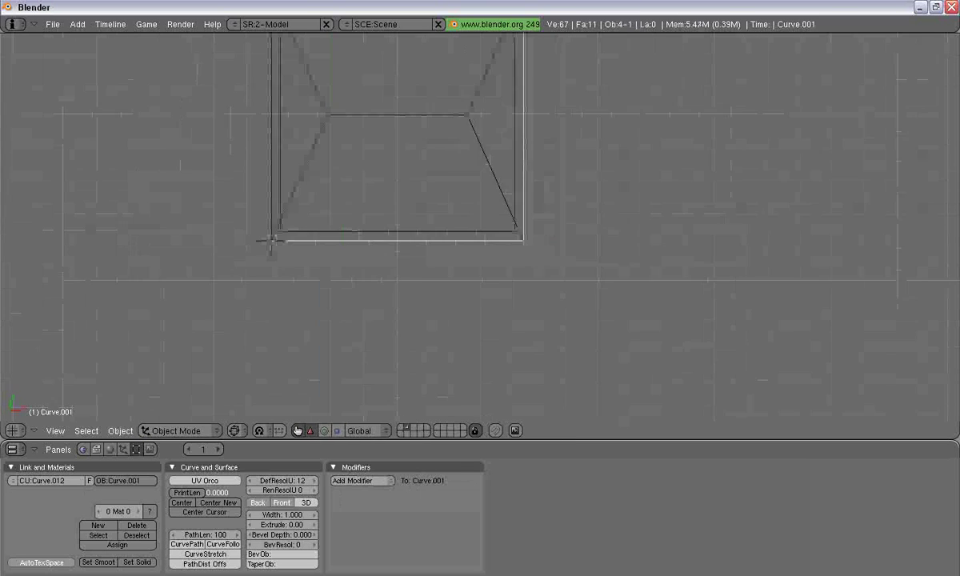
scroll(503, 231, "up", 4)
key("Tab")
middle_click_drag(586, 136, 595, 221, "shift")
key("a")
middle_click_drag(556, 272, 563, 246)
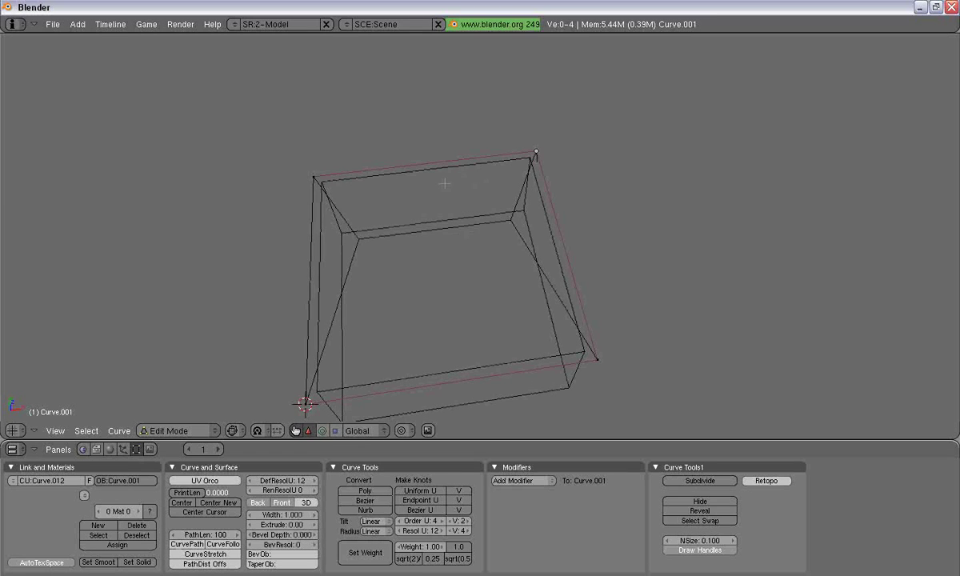
key("KP_1")
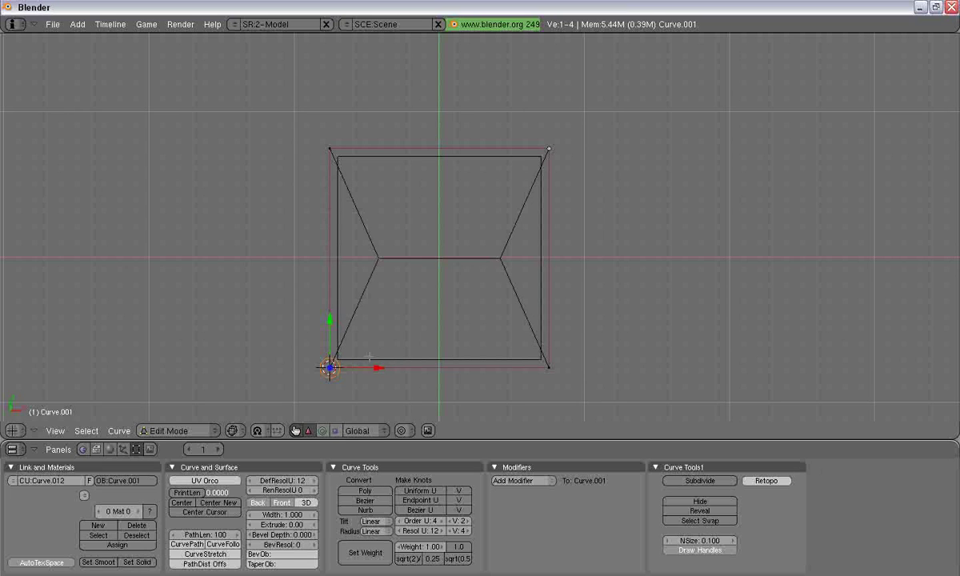
key("z")
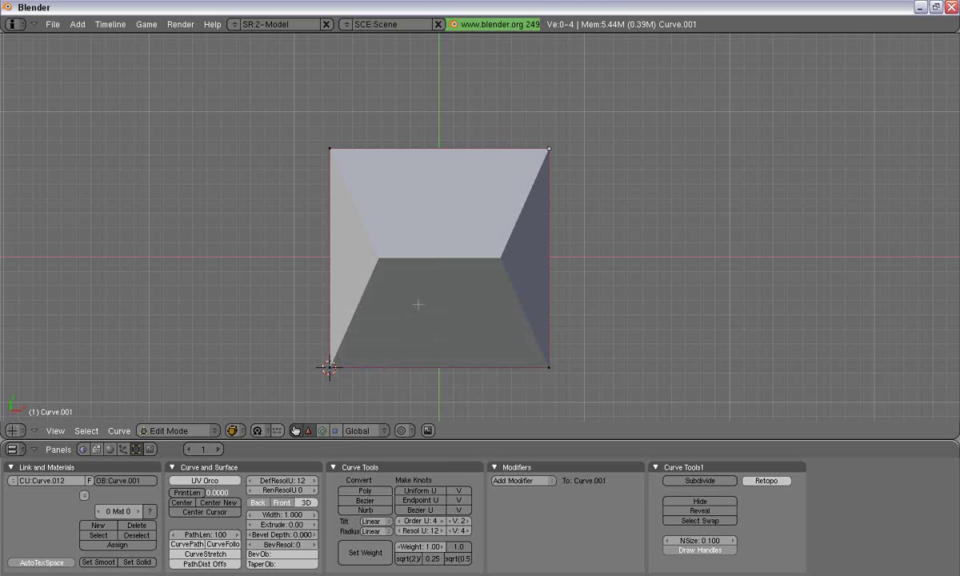
mouse_move(417, 304)
middle_mouse_down()
mouse_move(348, 210)
mouse_move(525, 189)
mouse_move(364, 214)
mouse_move(375, 251)
mouse_move(470, 243)
mouse_move(328, 238)
mouse_move(242, 215)
mouse_move(191, 180)
mouse_move(334, 232)
mouse_move(526, 225)
mouse_move(591, 257)
mouse_move(529, 250)
middle_mouse_up()
Select the shaped profile curve at the eave corner and rename the object Trim.
key("Tab")
scroll(608, 259, "up", 5)
middle_click_drag(758, 267, 628, 237, "shift")
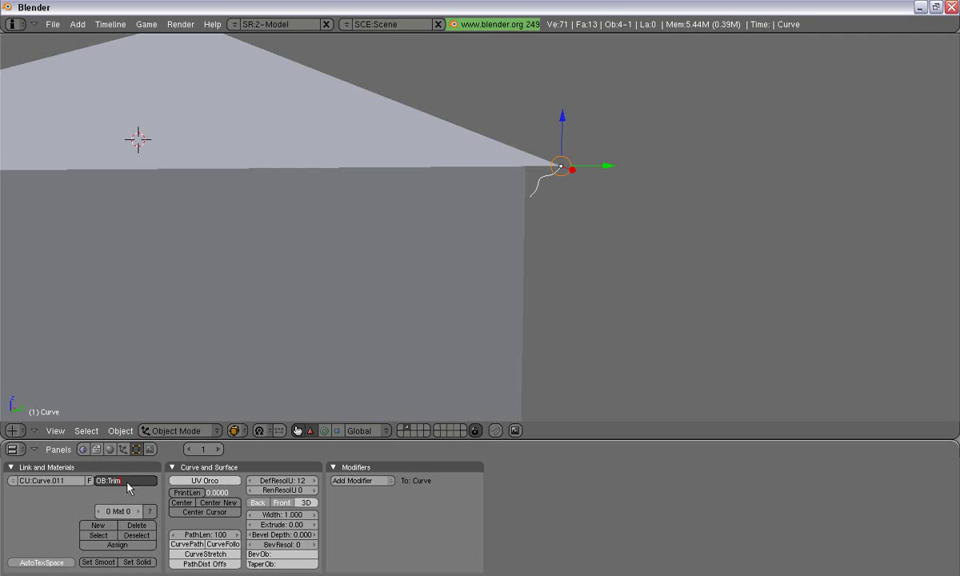
middle_click_drag(499, 149, 504, 138)
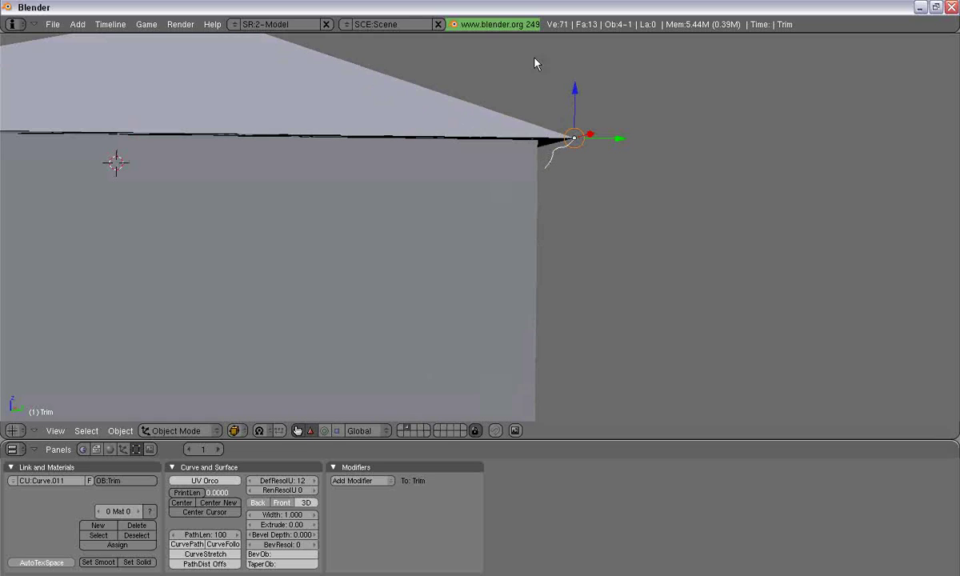
Set Trim as the bevel object of the path curve around the roof.
right_click(550, 143)
middle_click_drag(596, 177, 584, 174)
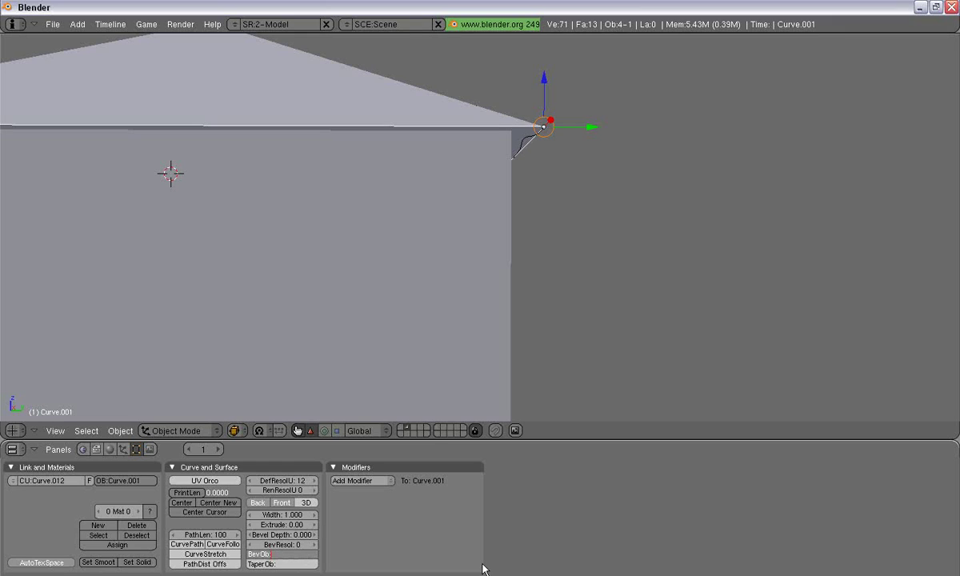
type("m")
key("Return")
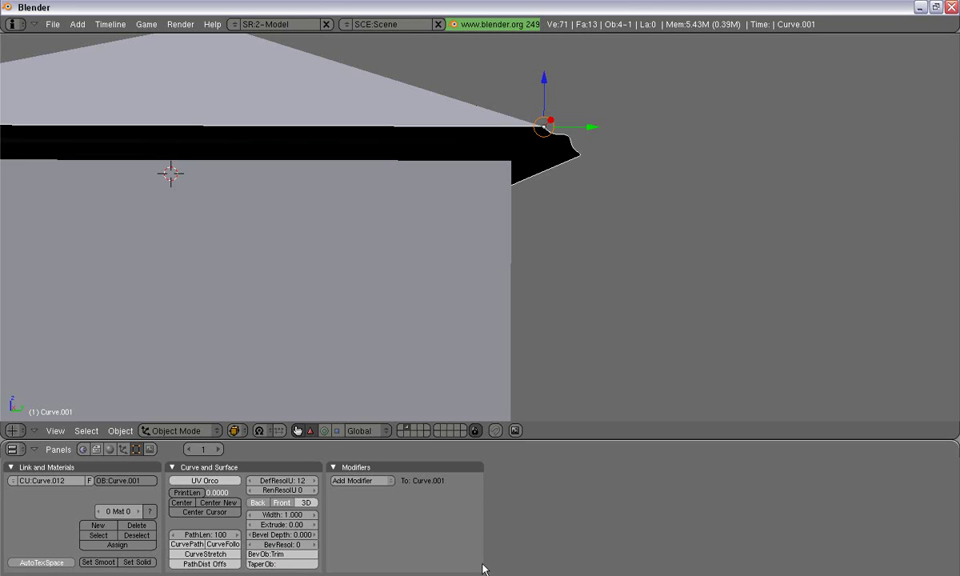
Switch the direction of the beveled path curve around the roof so the molding profile flips.
middle_click_drag(606, 252, 534, 279)
right_click(534, 279)
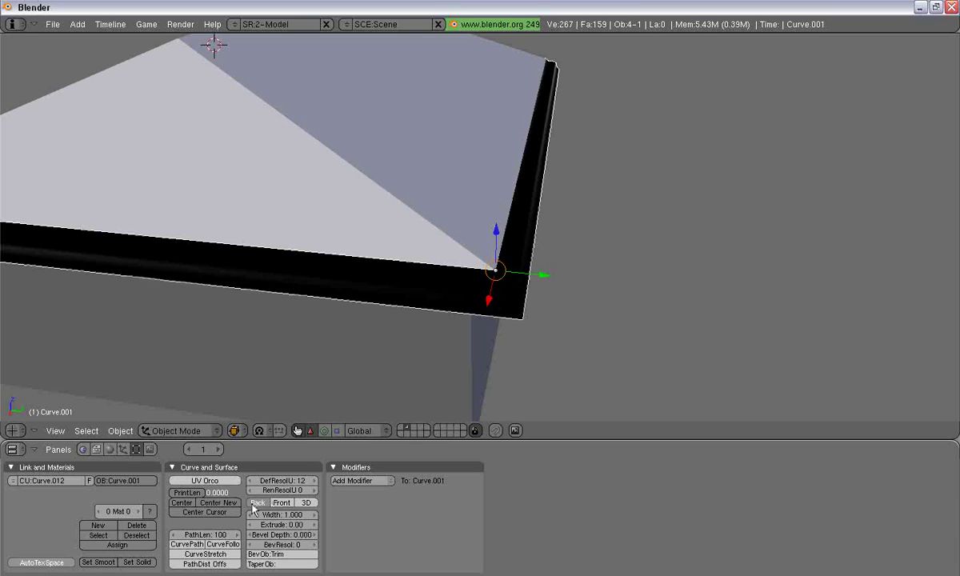
middle_click_drag(619, 324, 600, 188)
key("Tab")
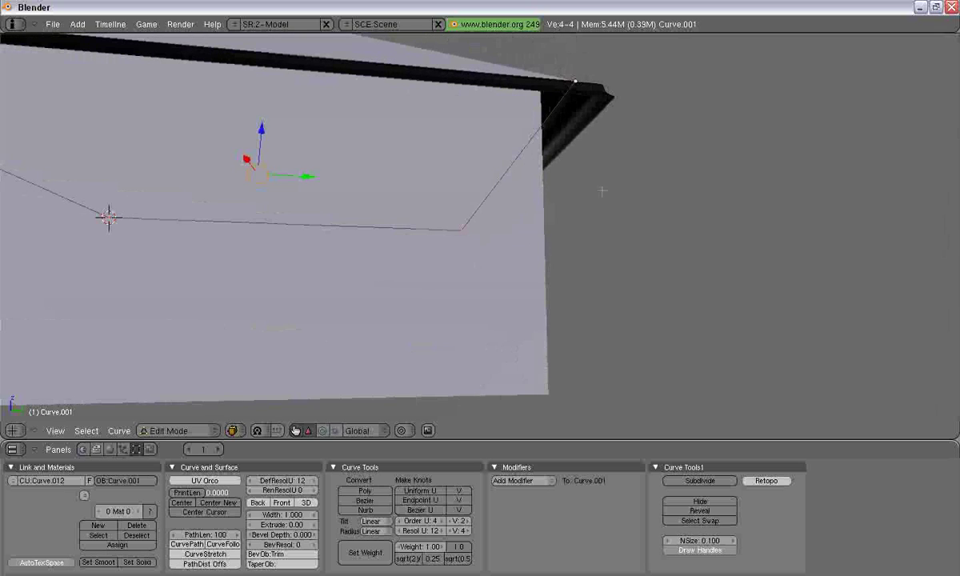
key("w")
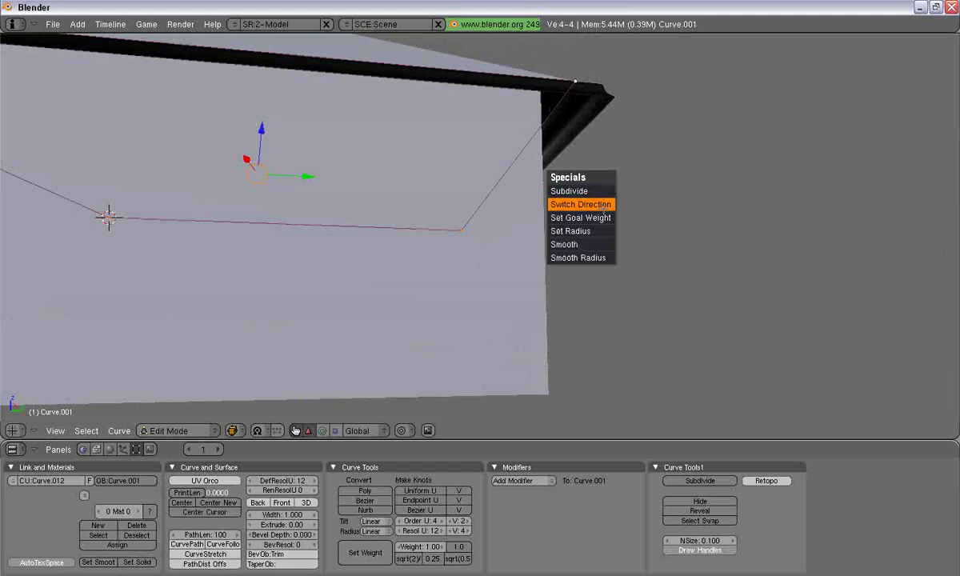
left_click(604, 204)
middle_click_drag(606, 233, 610, 182)
key("Tab")
scroll(544, 152, "down", 3)
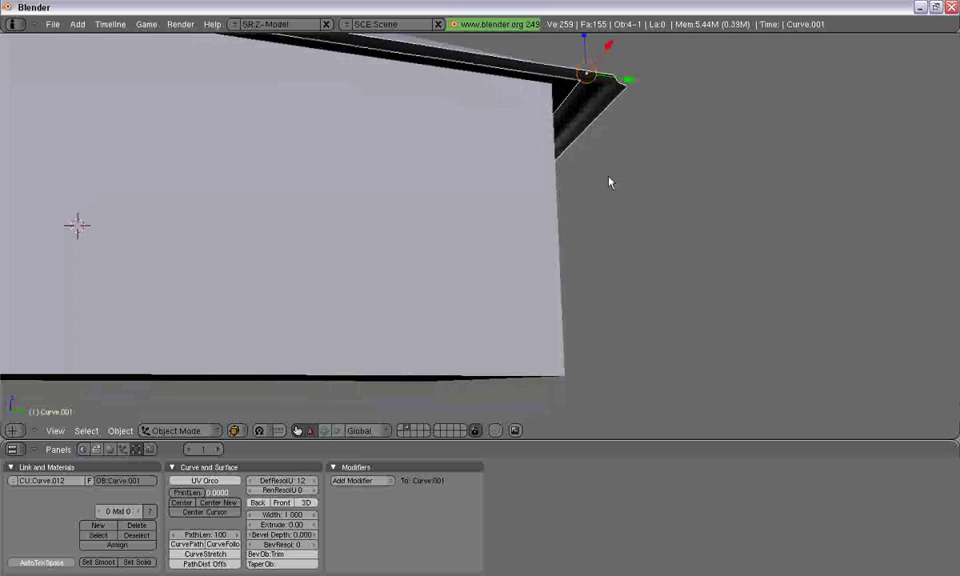
Rotate all points of the Trim profile by 90 degrees about the global X axis, working in side-view wireframe.
key("KP_3")
key("z")
scroll(609, 182, "up", 5)
key("a")
scroll(610, 175, "up", 2)
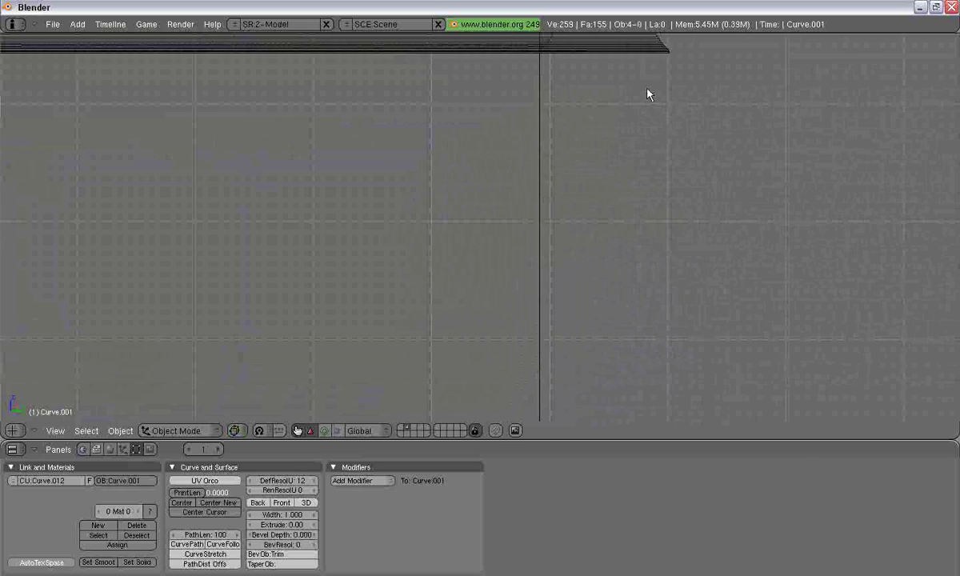
middle_click_drag(646, 90, 600, 233, "shift")
right_click(514, 150)
key("Tab")
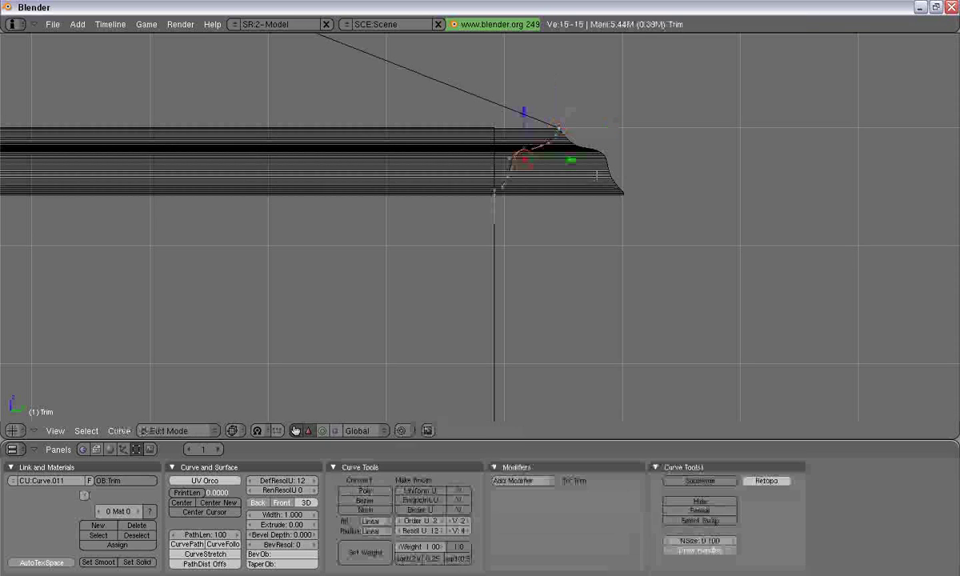
type("r")
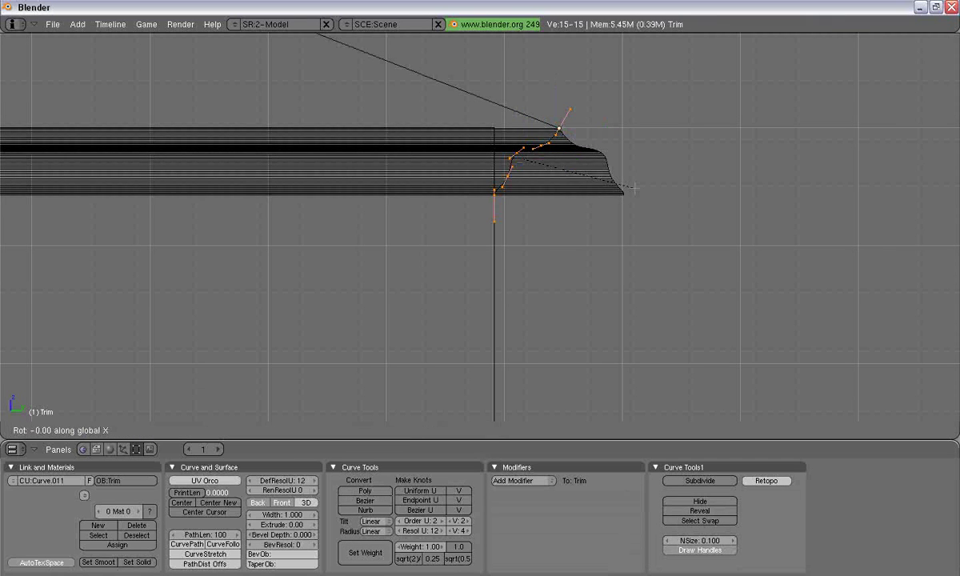
type("90")
key("Return")
key("r")
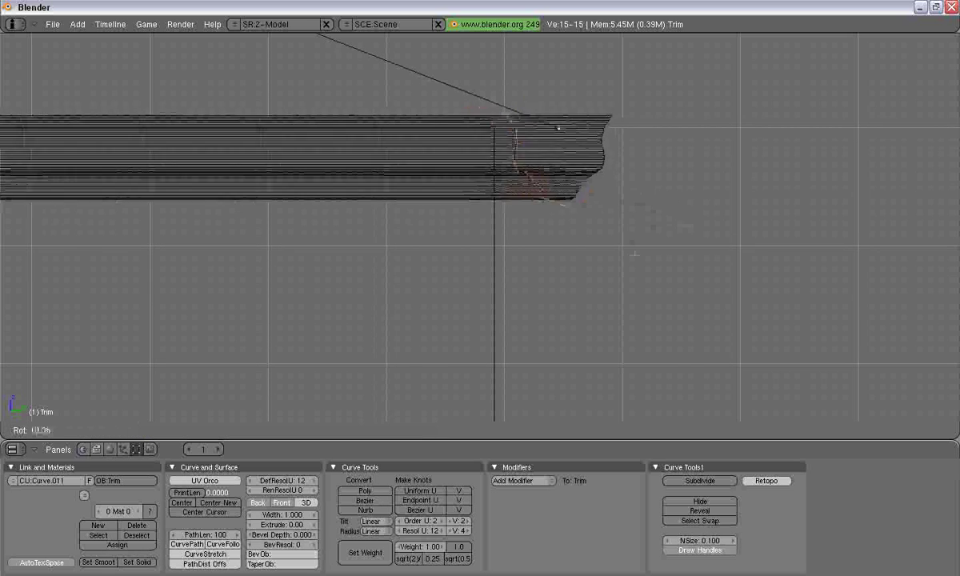
right_click(592, 191)
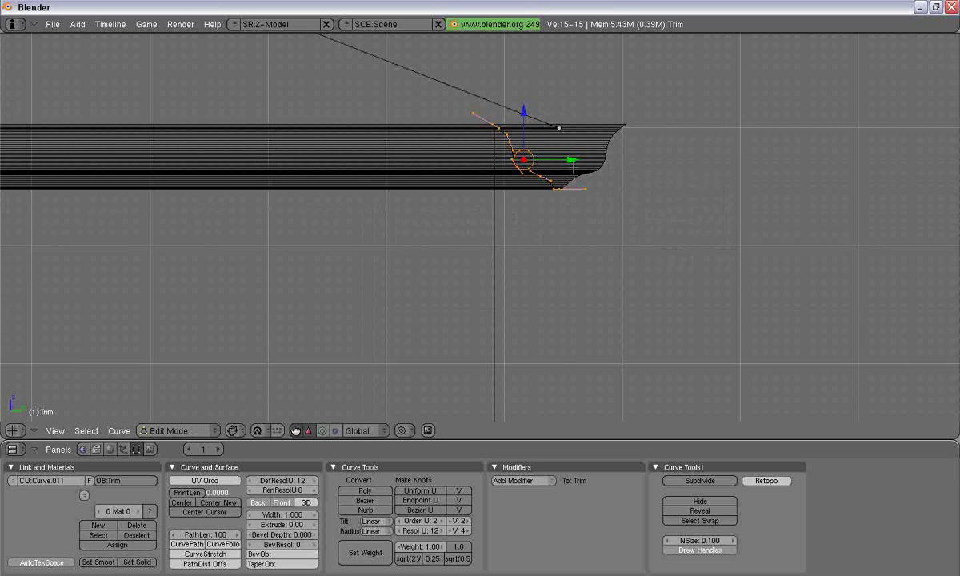
Move all Trim profile points outward along Y by about 0.66 so the profile's upper end nears the roof corner.
key("g")
key("y")
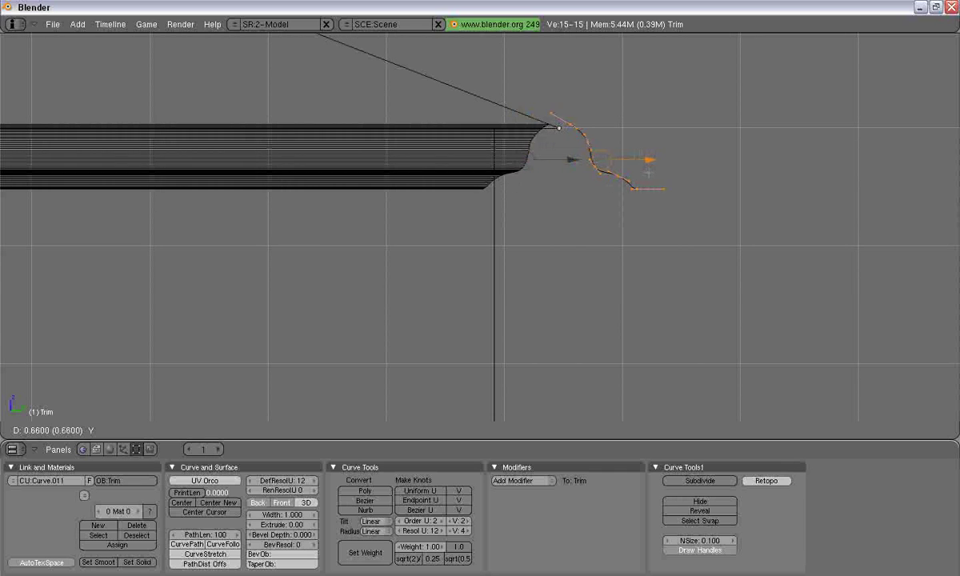
left_click_drag(637, 173, 638, 173)
scroll(638, 172, "up", 3)
middle_click_drag(637, 173, 541, 316, "shift")
scroll(542, 317, "up", 2)
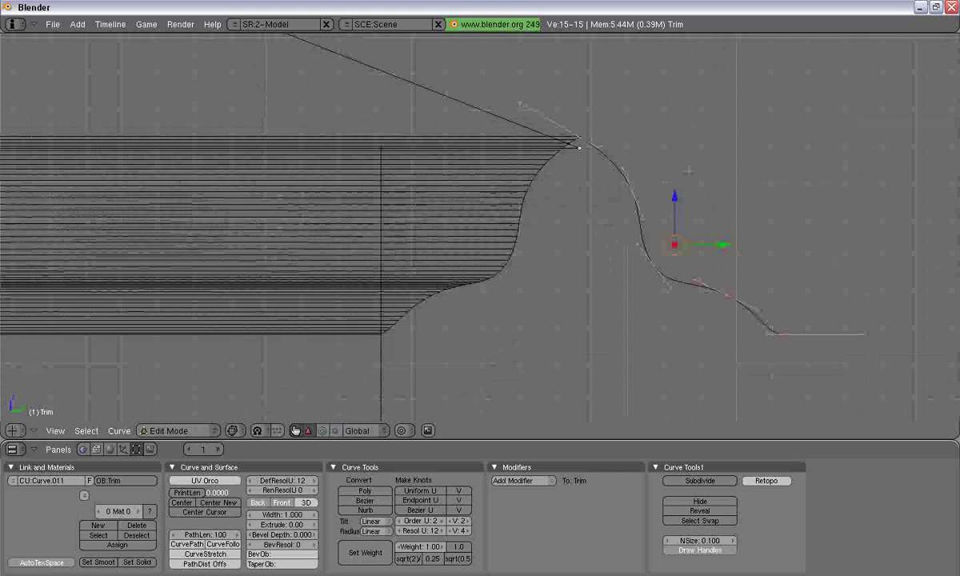
Fine-tune the height of the Trim profile points so the upper end meets the roof corner, and finish editing the curve.
left_click_drag(680, 195, 680, 205)
key("g")
key("y")
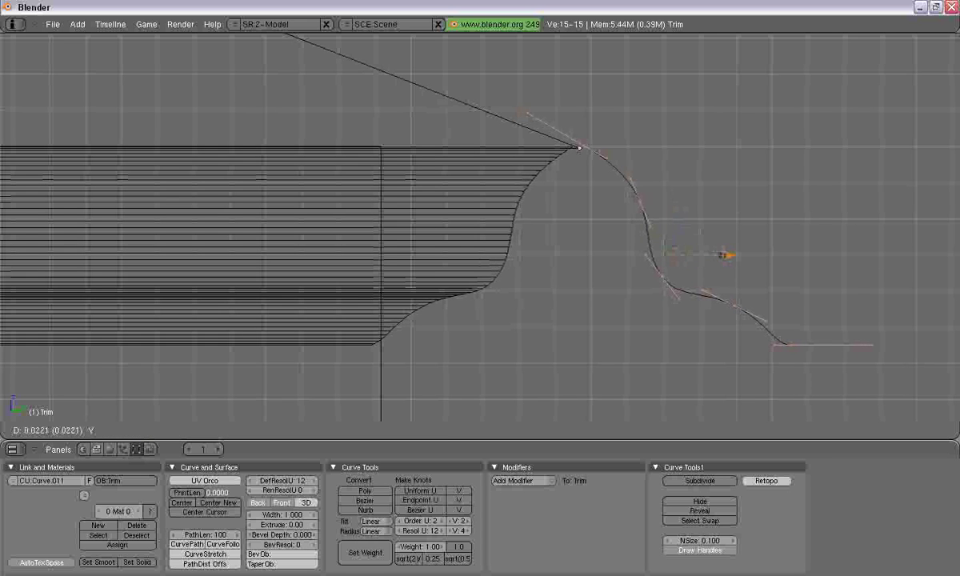
key("Return")
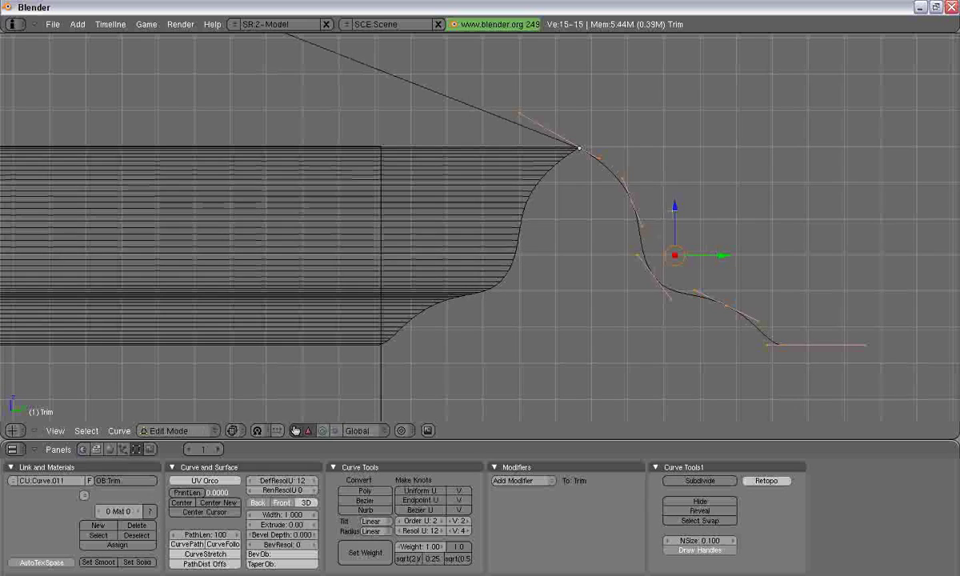
key("g")
key("z")
key("Return")
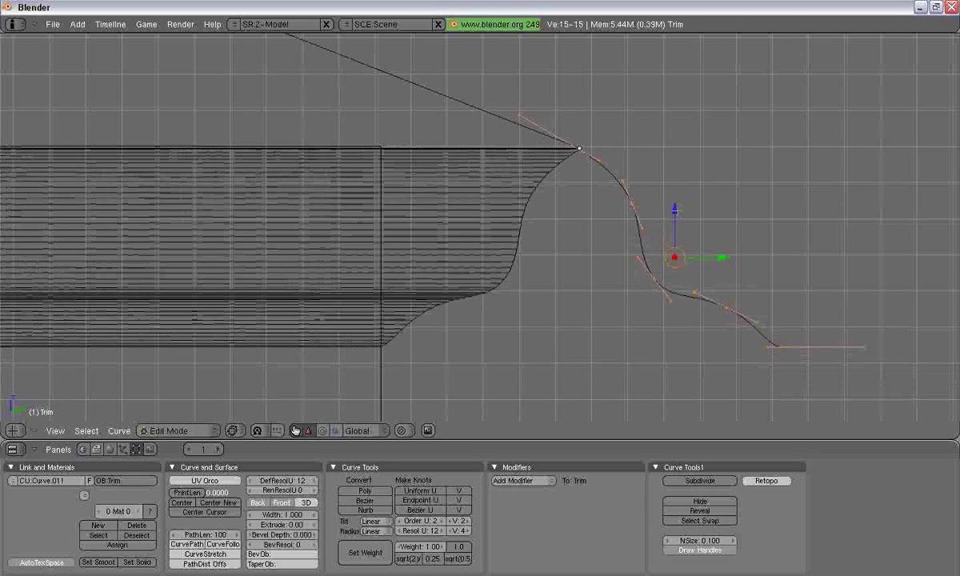
key("Tab")
Try to mirror the Trim object along the global Y axis with a scale of -1.
scroll(697, 209, "down", 2)
scroll(652, 266, "down", 2)
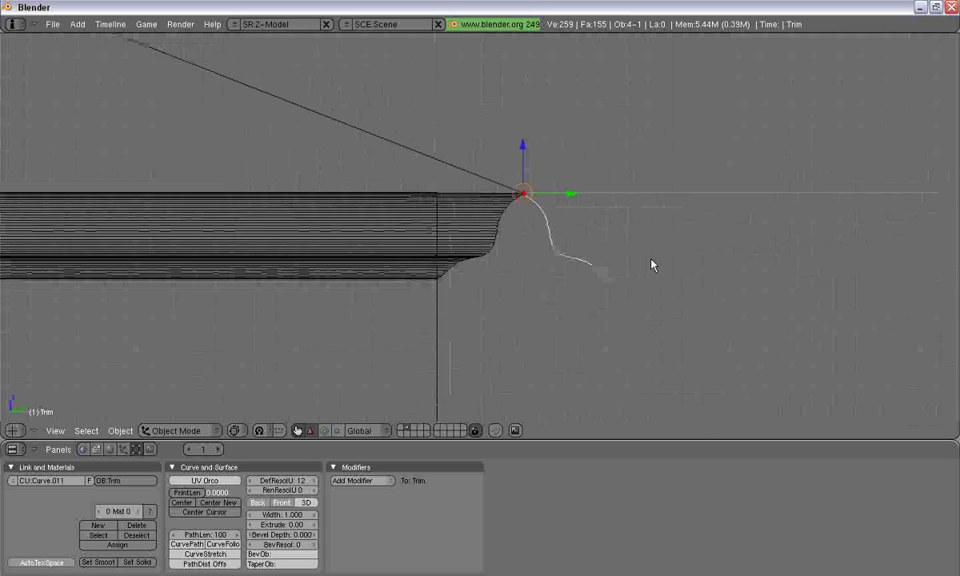
key("r")
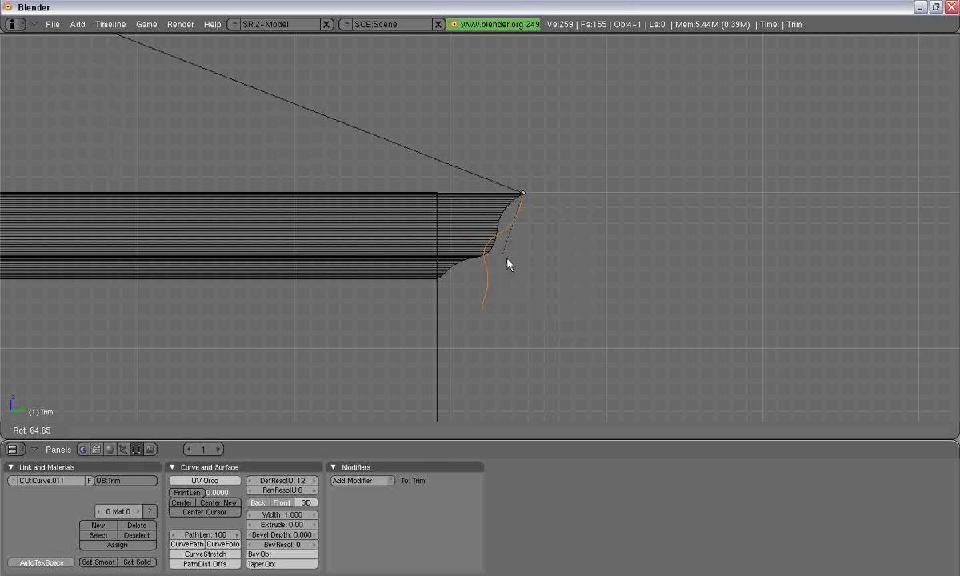
key("Escape")
key("s")
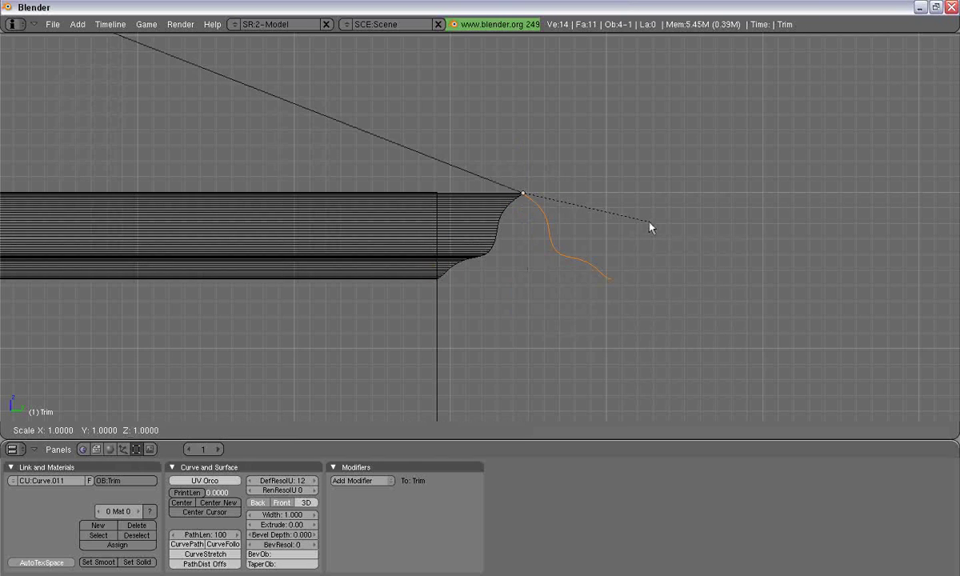
key("y")
key("minus")
key("1")
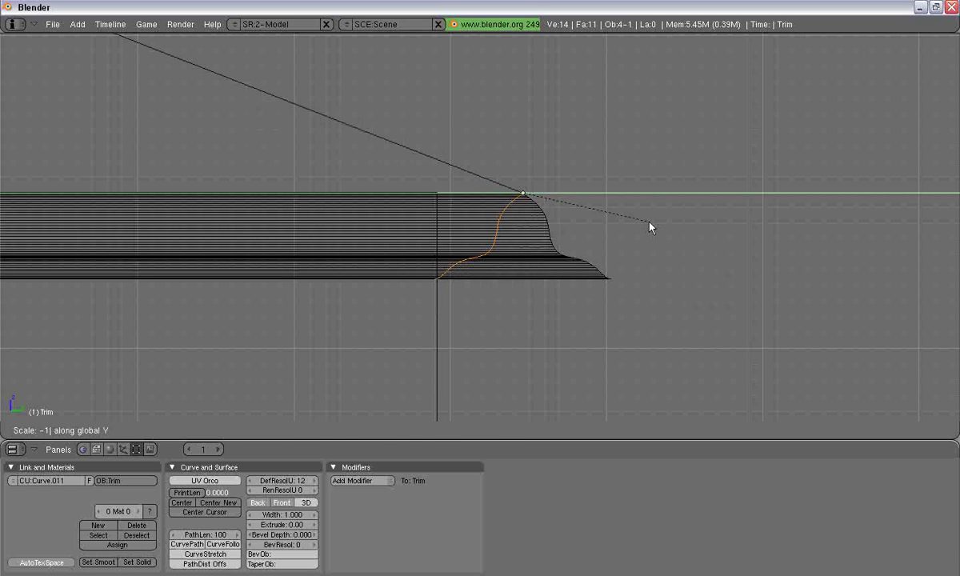
key("Return")
key("a")
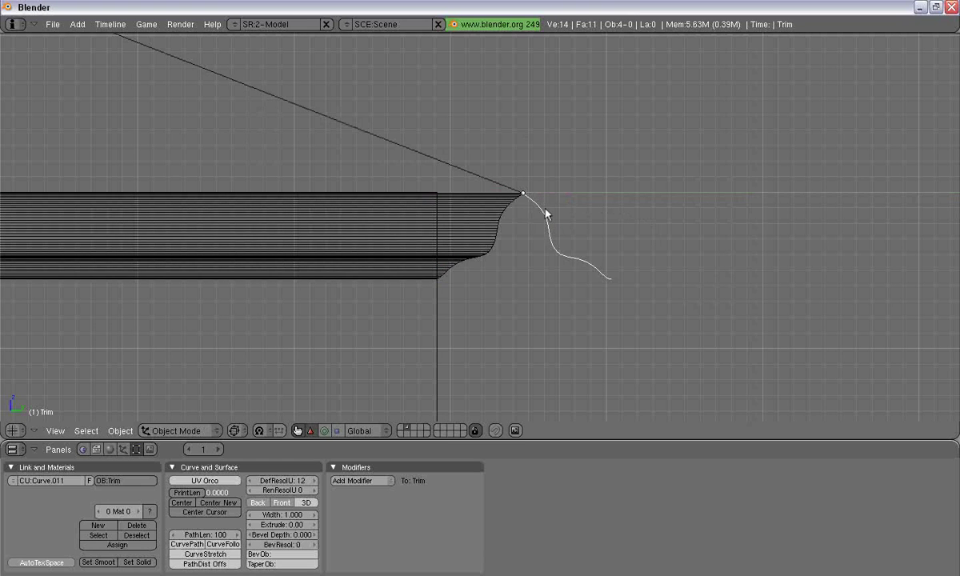
Try to match the Trim object to the molding's end contour by freely moving and rotating it.
key("g")
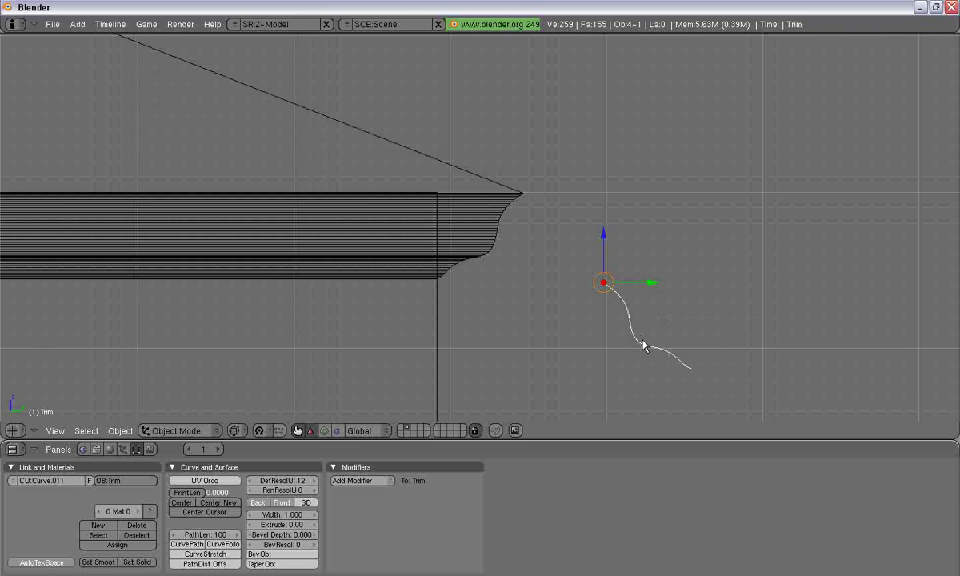
key("r")
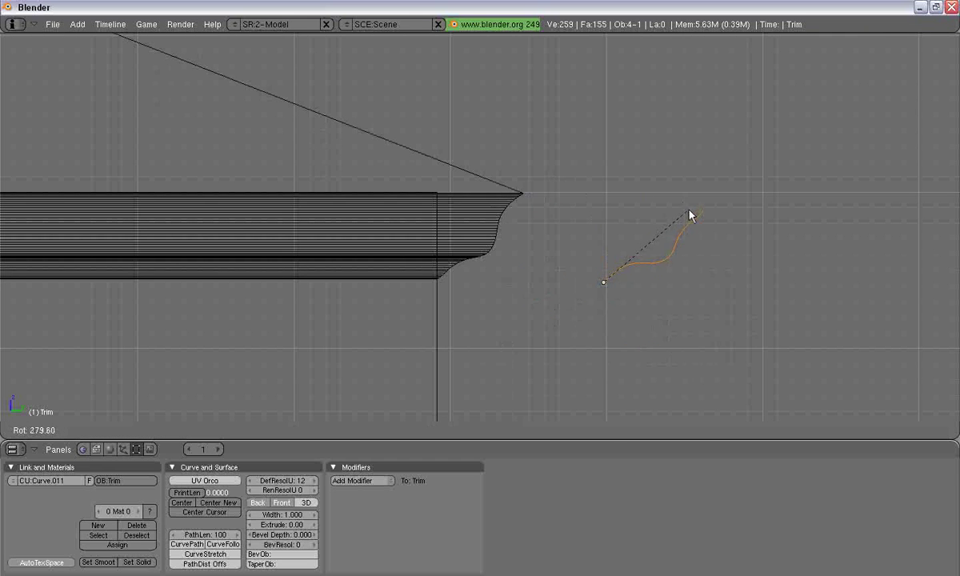
left_click(668, 207)
key("g")
left_click(482, 265)
key("r")
left_click(488, 296)
key("g")
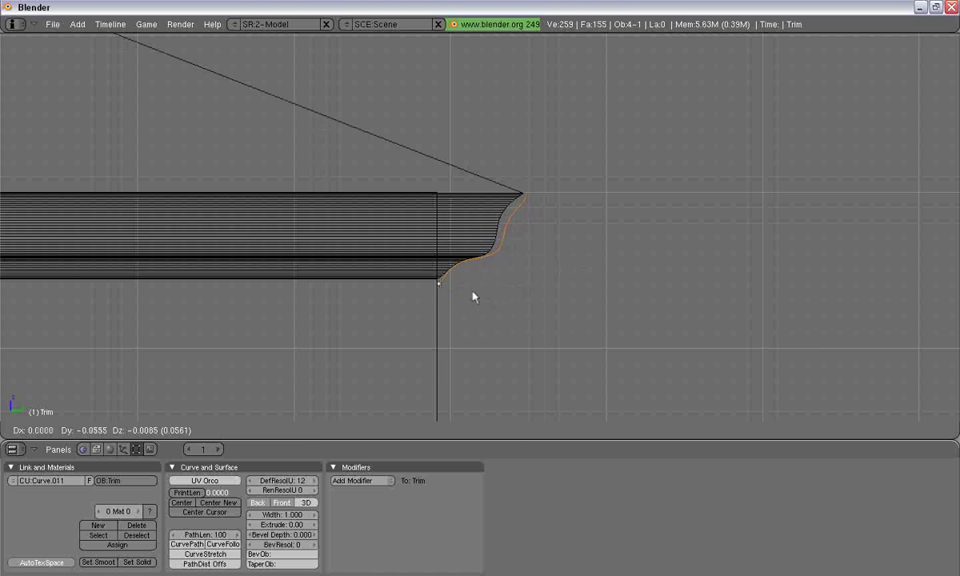
left_click(470, 298)
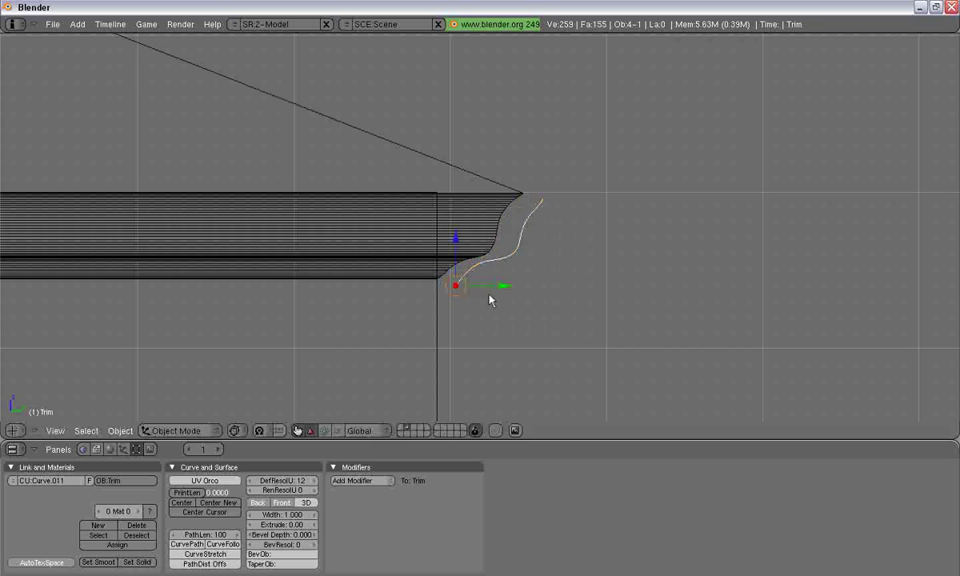
key("r")
left_click(444, 306)
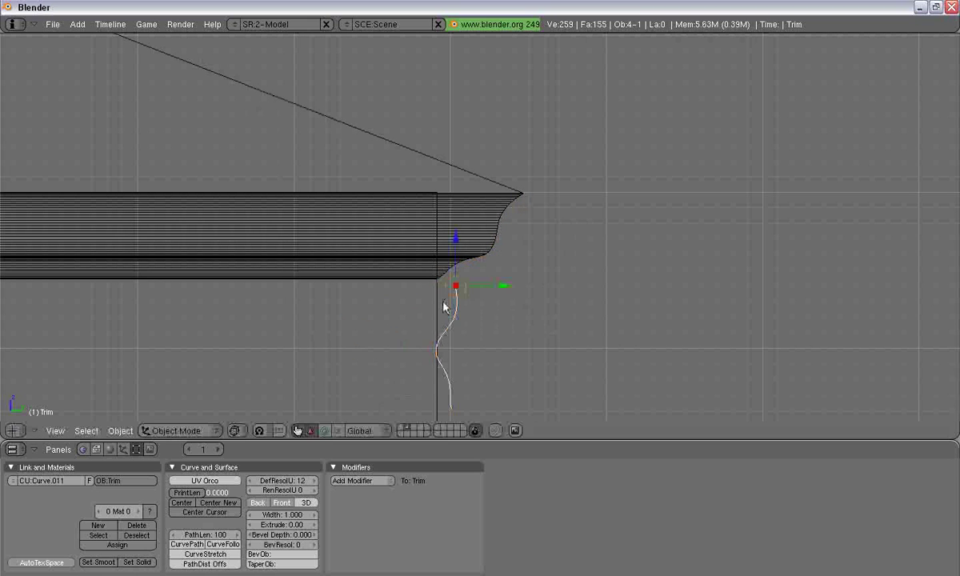
Undo the trial moves and rotations of the Trim object, back to its place at the roof corner.
scroll(534, 290, "down", 3)
key("ctrl+z")
key("ctrl+z")
key("ctrl+z")
key("ctrl+z")
key("ctrl+z")
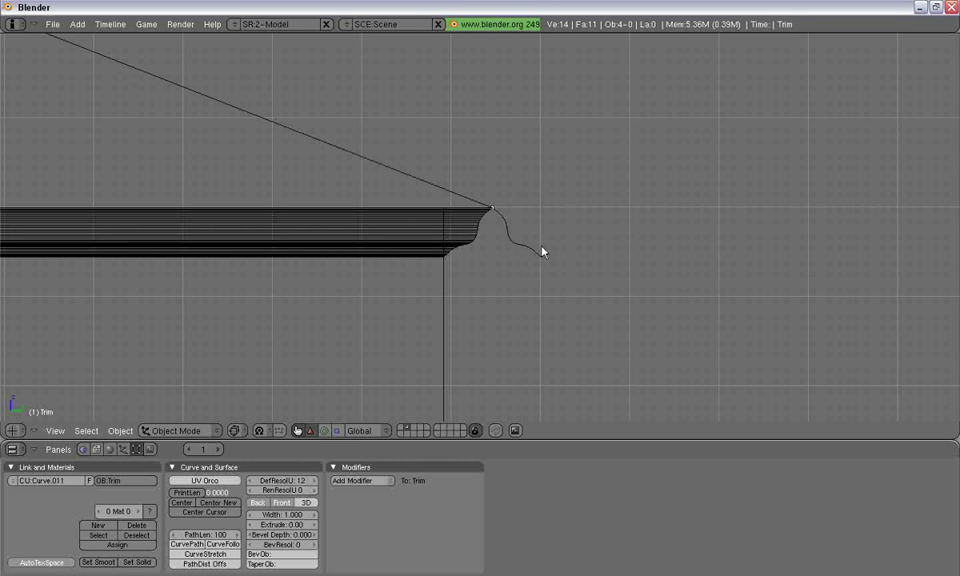
Move the Trim object along Y to the opposite eave corner, near the 3D cursor.
scroll(553, 257, "down", 5)
middle_click_drag(521, 231, 686, 236, "shift")
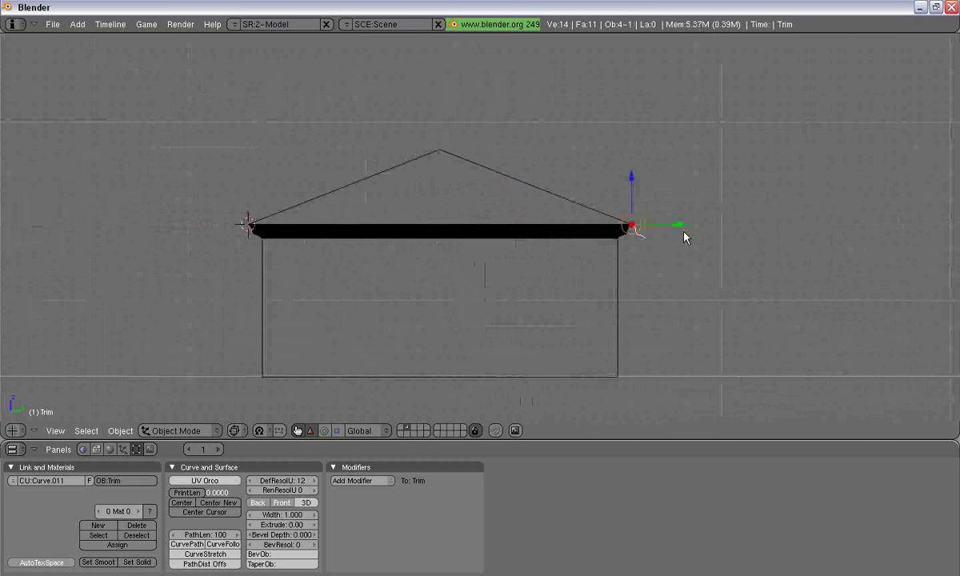
key("g")
key("y")
left_click_drag(668, 222, 256, 224)
scroll(276, 230, "up", 3)
middle_click_drag(180, 251, 483, 230, "shift")
scroll(484, 231, "up", 4)
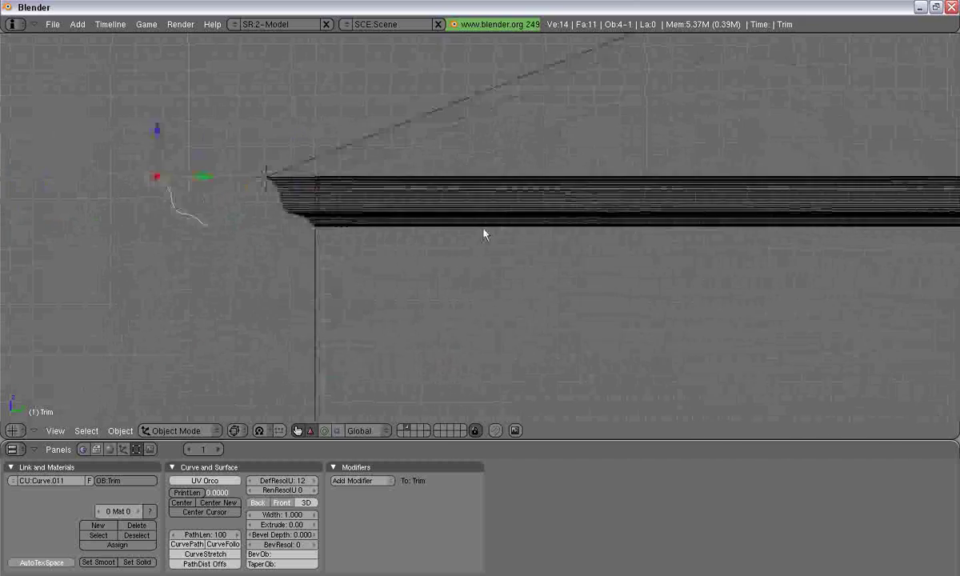
Align the Trim object along Y with the 3D cursor at the eave corner so it matches the molding's end contour.
middle_click_drag(252, 164, 482, 215, "shift")
scroll(482, 215, "up", 1)
left_click_drag(409, 228, 553, 232)
scroll(565, 234, "up", 2)
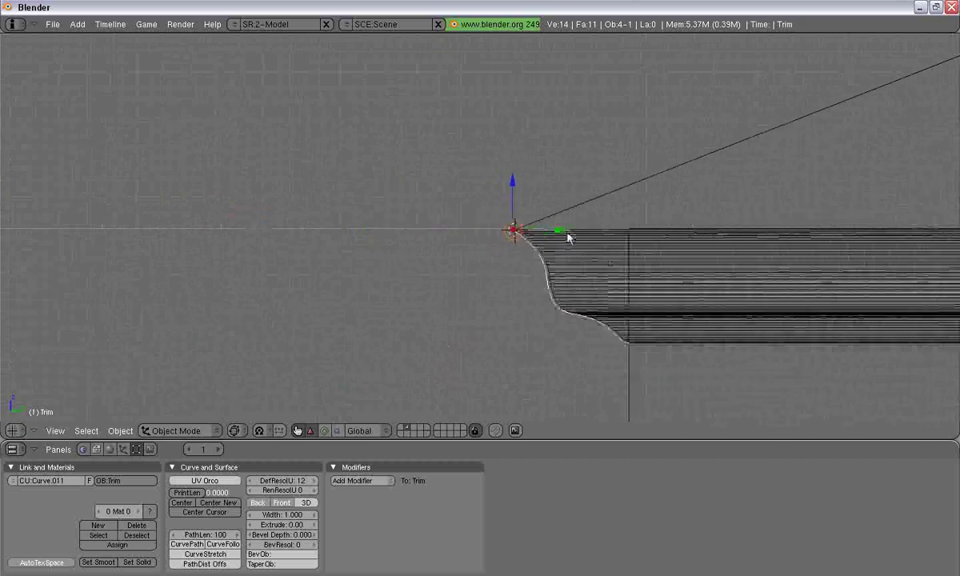
middle_click_drag(671, 259, 483, 151, "shift")
scroll(483, 152, "up", 1)
left_click_drag(324, 87, 323, 86)
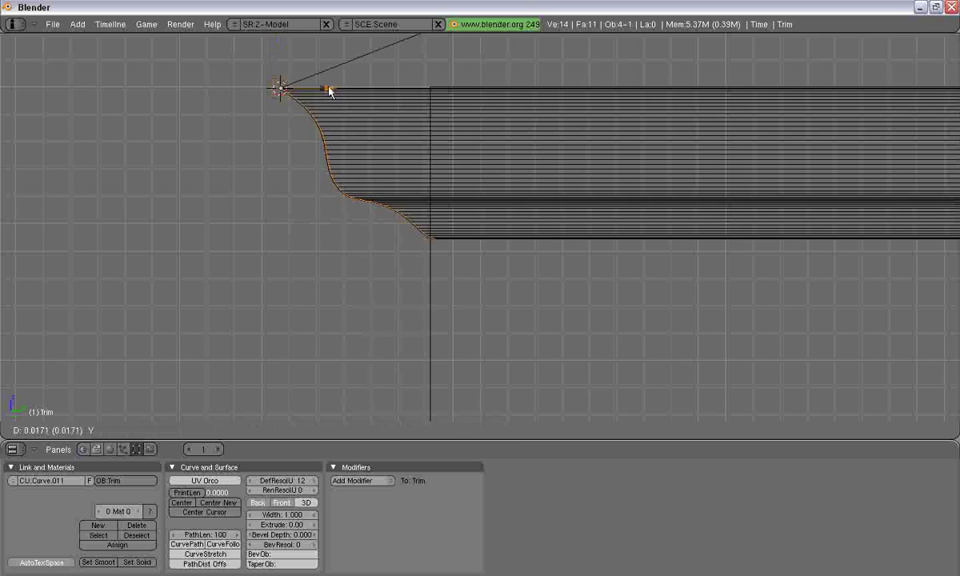
left_click(328, 90)
Examine the beveled eave molding around the house in solid shading, from the side and from above.
right_click(491, 161)
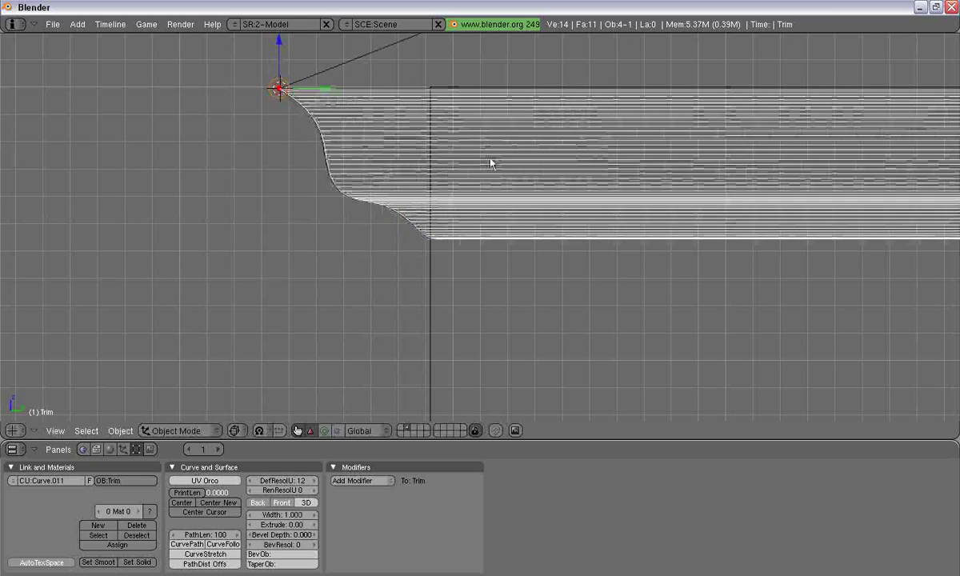
scroll(524, 160, "down", 9)
key("a")
scroll(713, 263, "down", 5)
key("z")
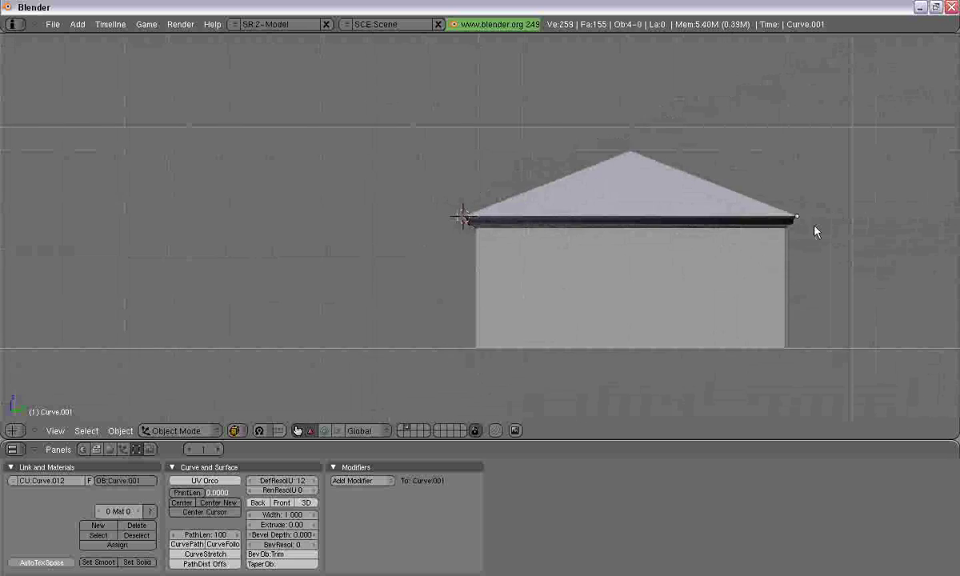
middle_click_drag(814, 229, 645, 230)
scroll(644, 229, "down", 6)
middle_click_drag(740, 246, 606, 304)
scroll(497, 247, "up", 5)
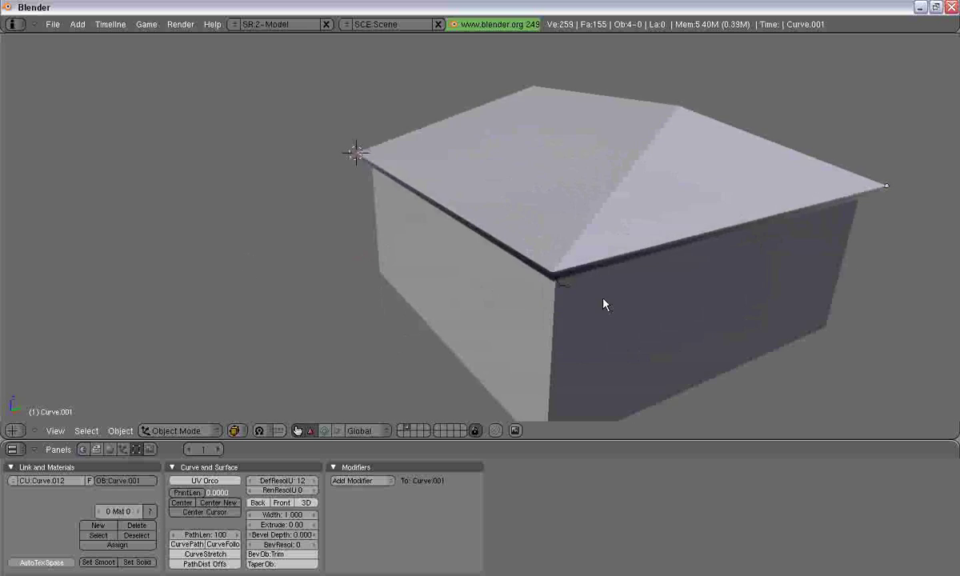
Convert the beveled path curve around the roof to a mesh.
scroll(472, 209, "up", 4)
middle_click_drag(571, 266, 595, 314)
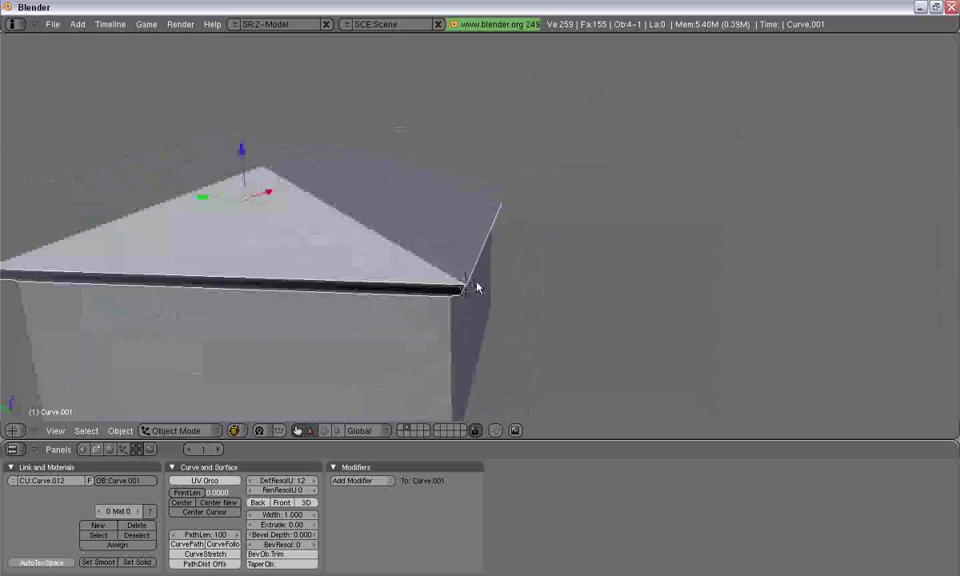
key("alt+c")
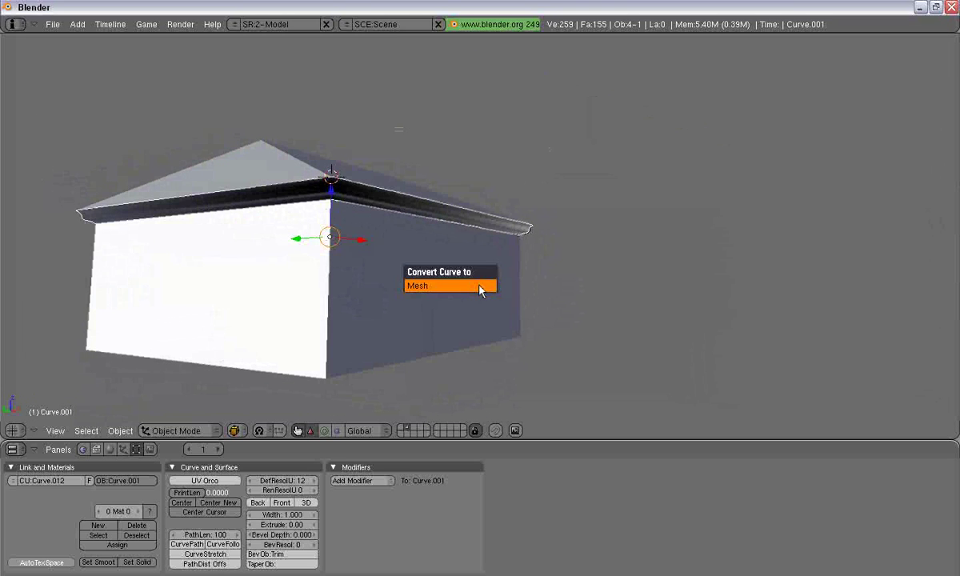
left_click(480, 288)
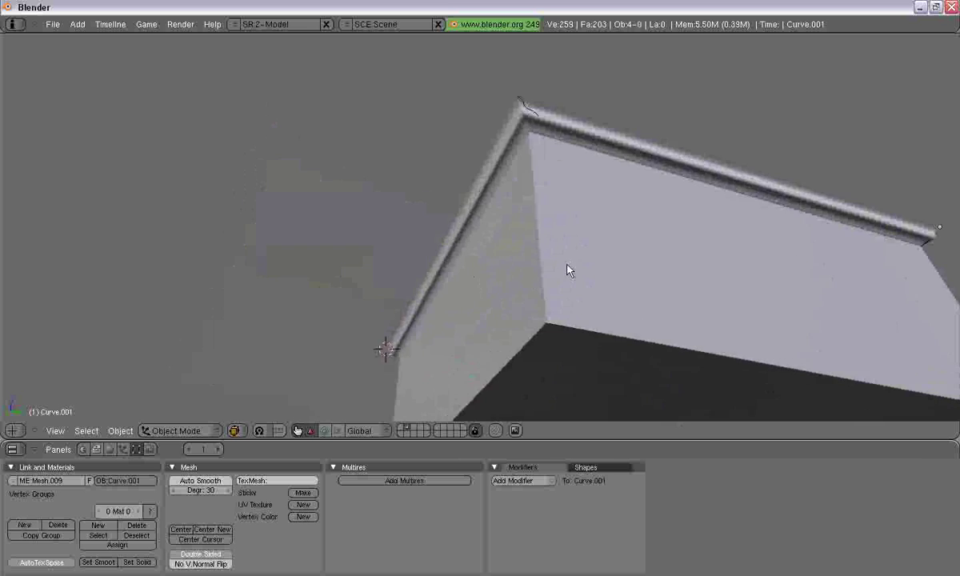